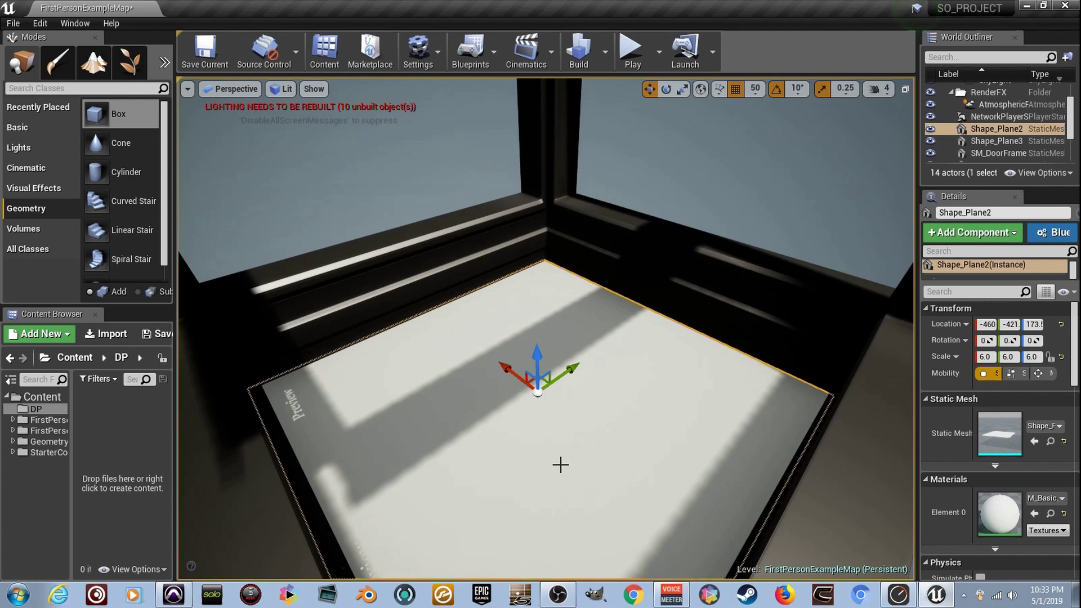
Create a material named TT in the DP folder and open it for editing.
{"action": "right_click", "coordinate": [128, 418]}
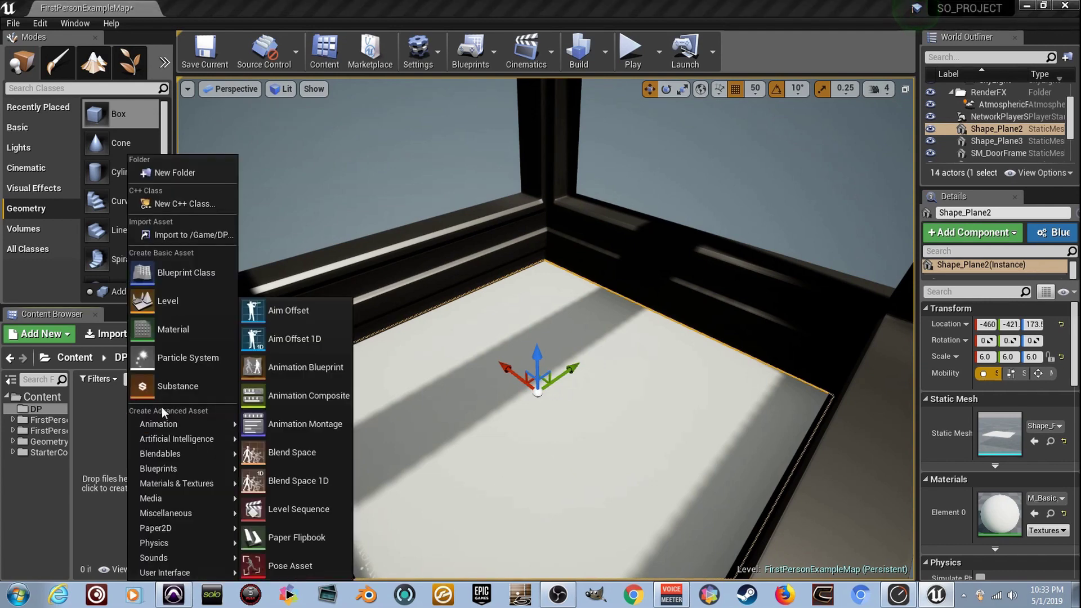
{"action": "left_click", "coordinate": [179, 327]}
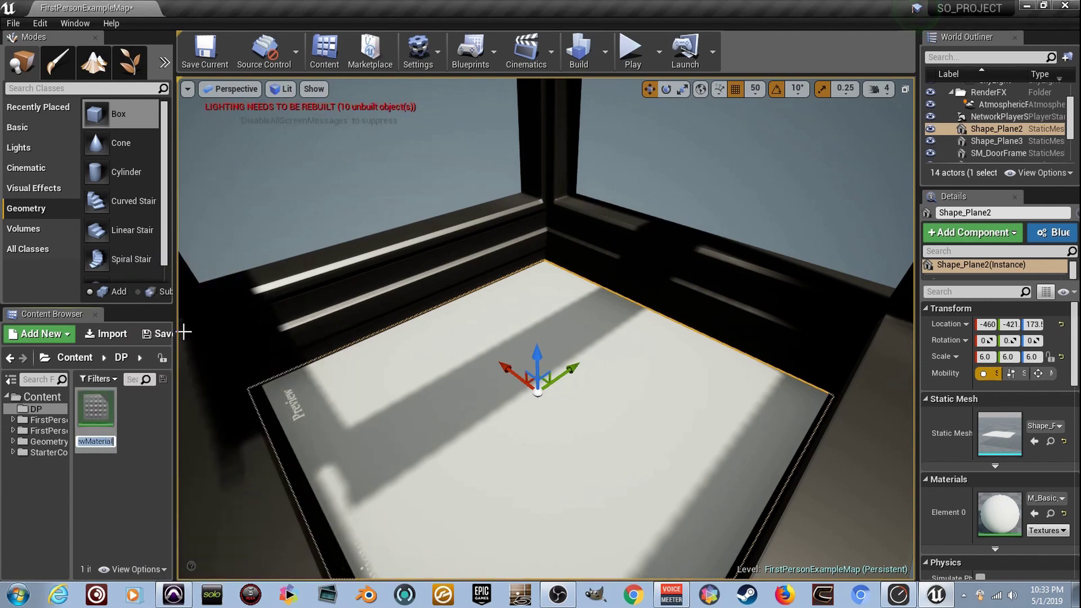
{"action": "key", "text": "Return"}
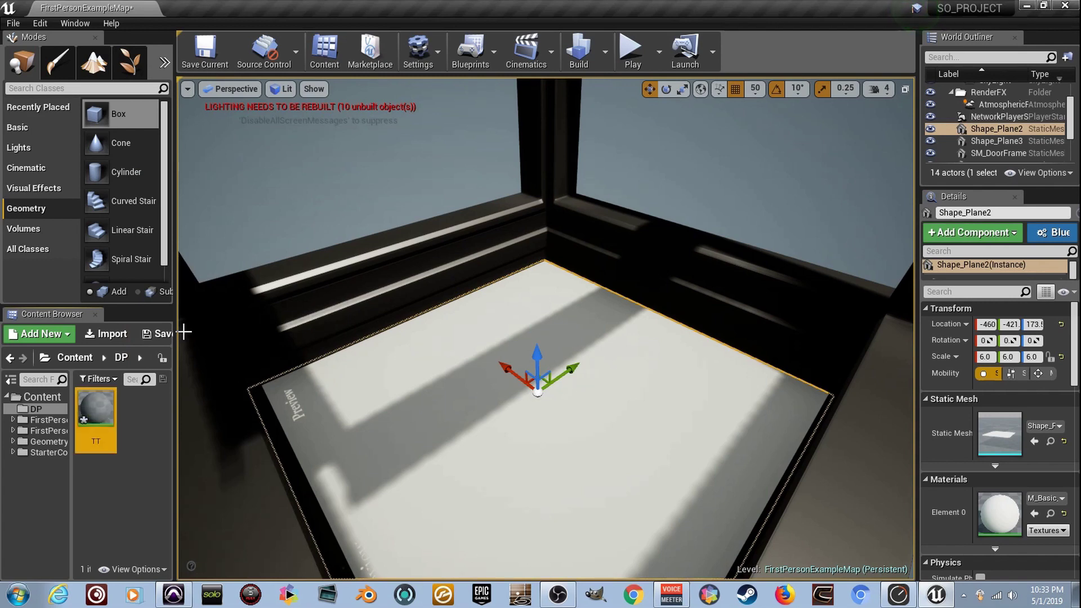
{"action": "double_click", "coordinate": [88, 417]}
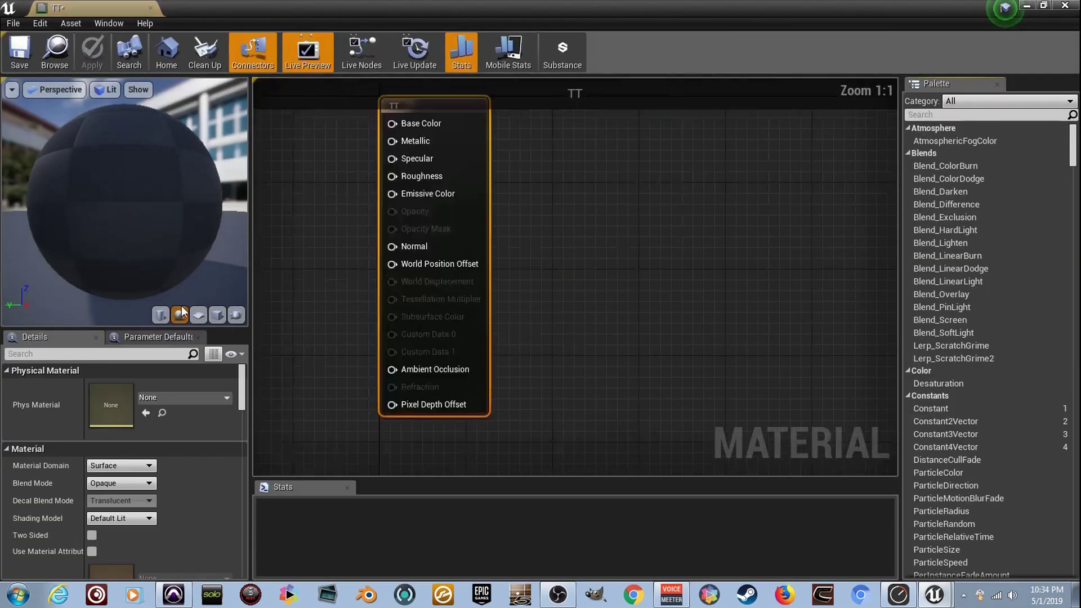
Dock the TT material editor beside the level map and preview the material on a plane, rotated for a clearer view.
{"action": "left_click_drag", "start_coordinate": [84, 9], "coordinate": [243, 7]}
{"action": "left_click", "coordinate": [141, 7]}
{"action": "left_click", "coordinate": [253, 8]}
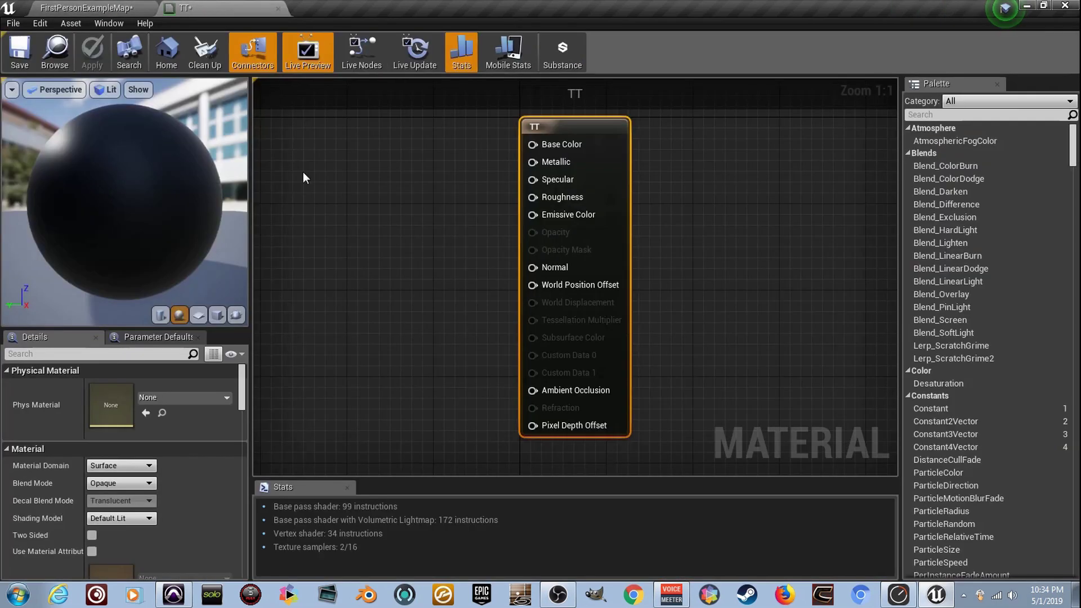
{"action": "left_click", "coordinate": [193, 314]}
{"action": "left_click_drag", "start_coordinate": [162, 229], "coordinate": [225, 230]}
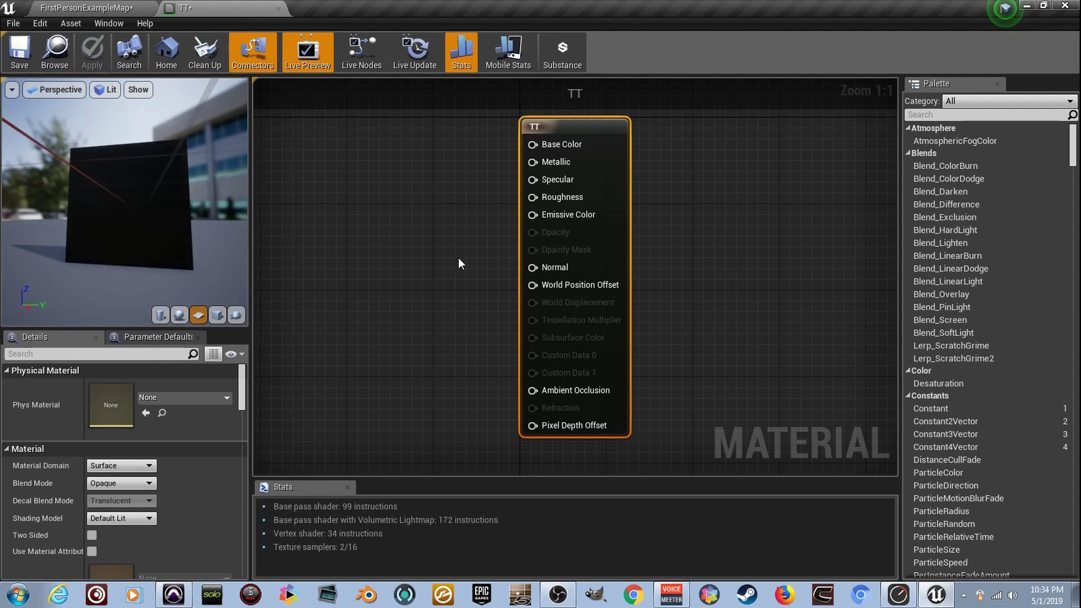
Add a RadialGradientExponential node to the graph and connect its output to Base Color.
{"action": "right_click_drag", "start_coordinate": [437, 249], "coordinate": [603, 251]}
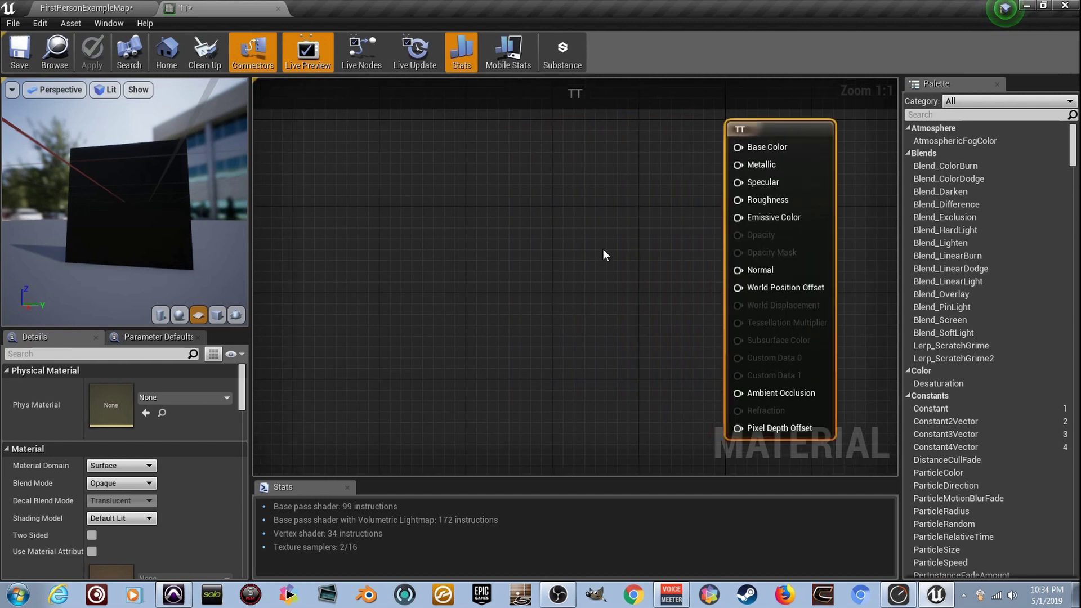
{"action": "right_click", "coordinate": [533, 263]}
{"action": "type", "text": "radi"}
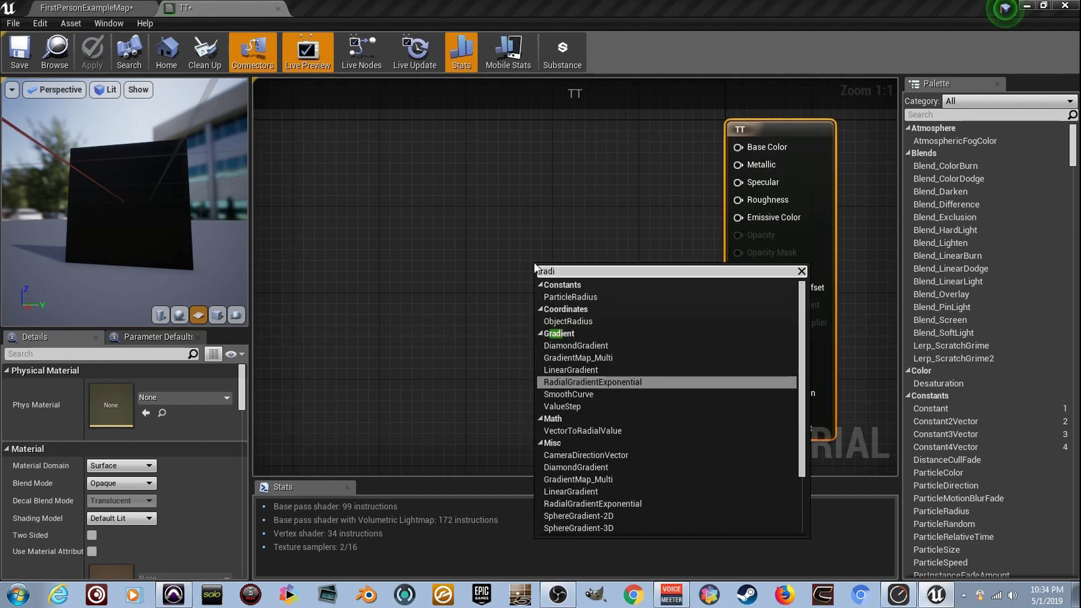
{"action": "key", "text": "Return"}
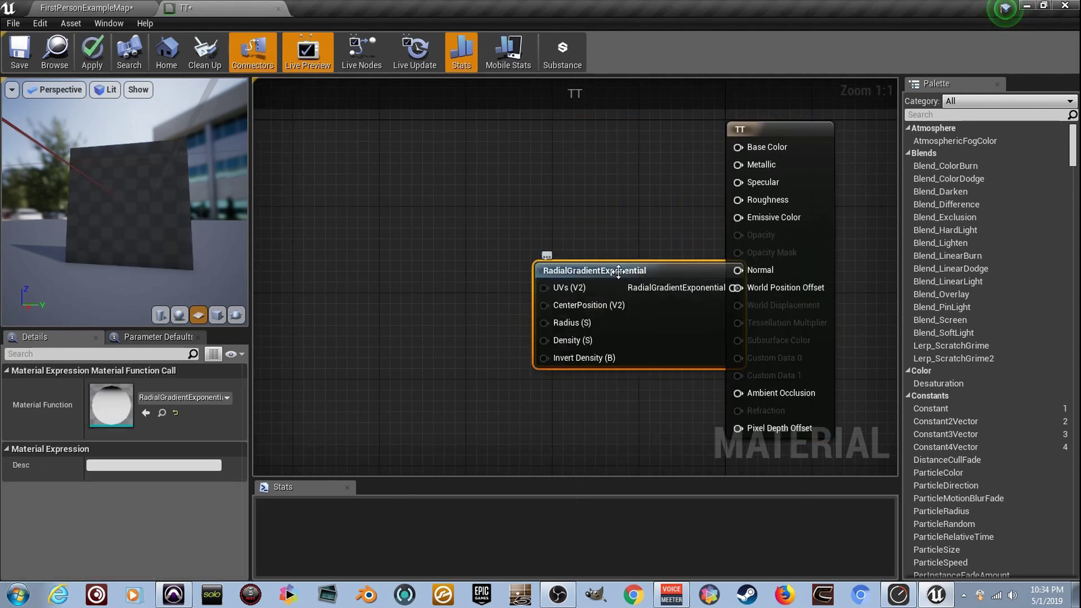
{"action": "left_click_drag", "start_coordinate": [618, 272], "coordinate": [417, 253]}
{"action": "left_click_drag", "start_coordinate": [701, 177], "coordinate": [753, 152]}
{"action": "left_click_drag", "start_coordinate": [131, 214], "coordinate": [163, 211]}
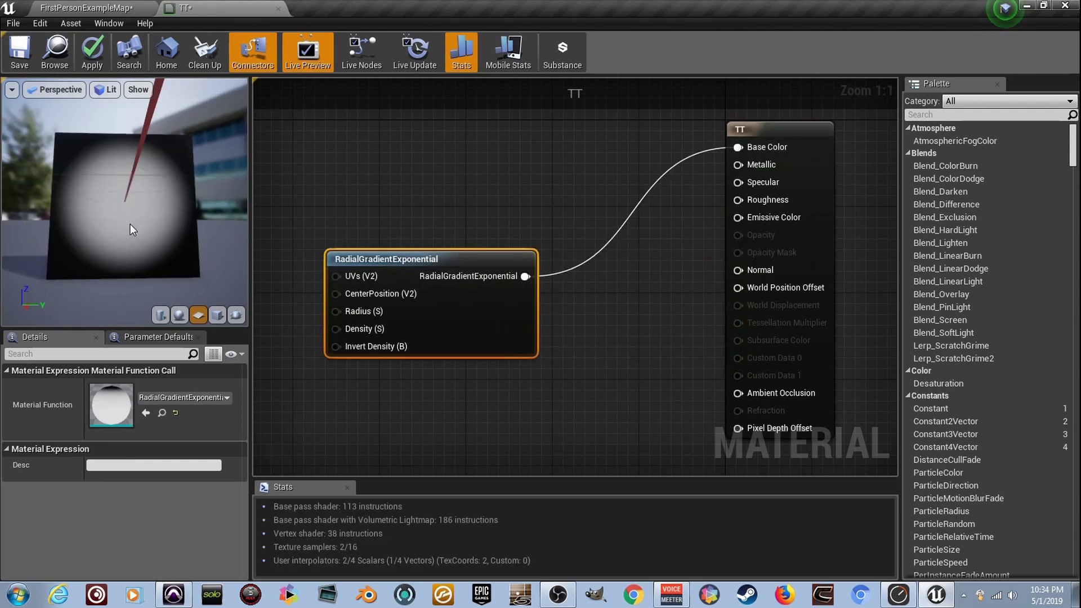
Add two Constant nodes and connect them to the radial gradient's Radius and Density inputs.
{"action": "right_click_drag", "start_coordinate": [371, 235], "coordinate": [516, 186]}
{"action": "key", "text": "1"}
{"action": "left_click", "coordinate": [406, 233]}
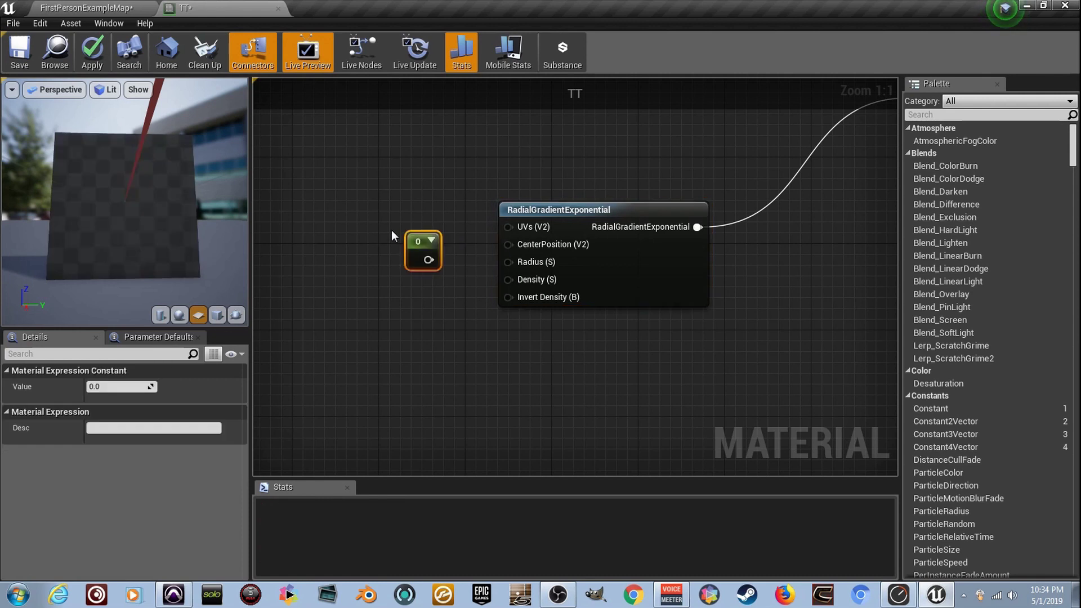
{"action": "key", "text": "1"}
{"action": "left_click", "coordinate": [411, 290]}
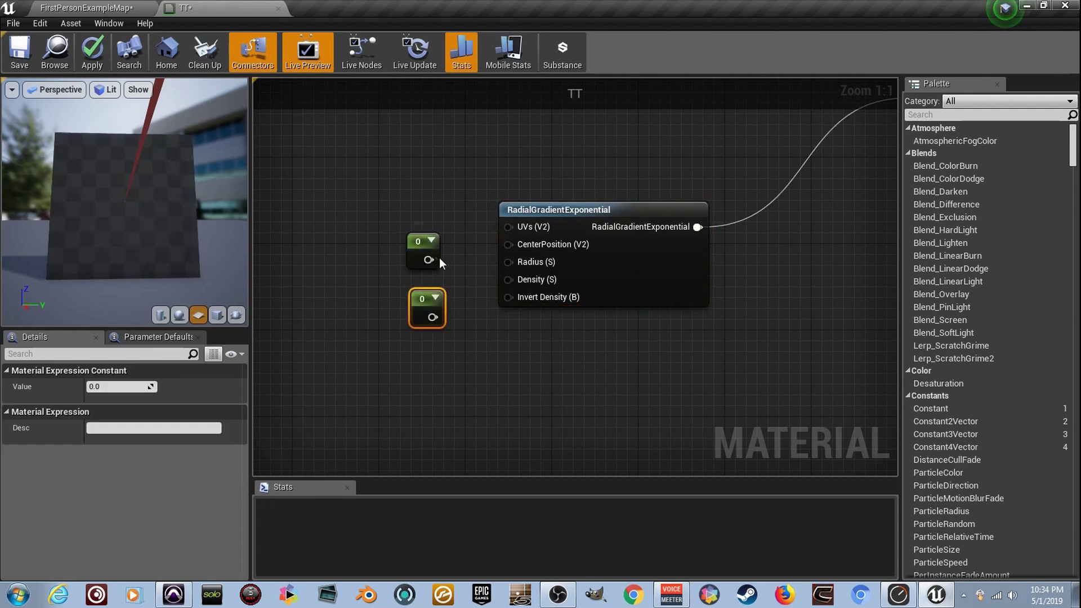
{"action": "left_click_drag", "start_coordinate": [505, 260], "coordinate": [506, 262]}
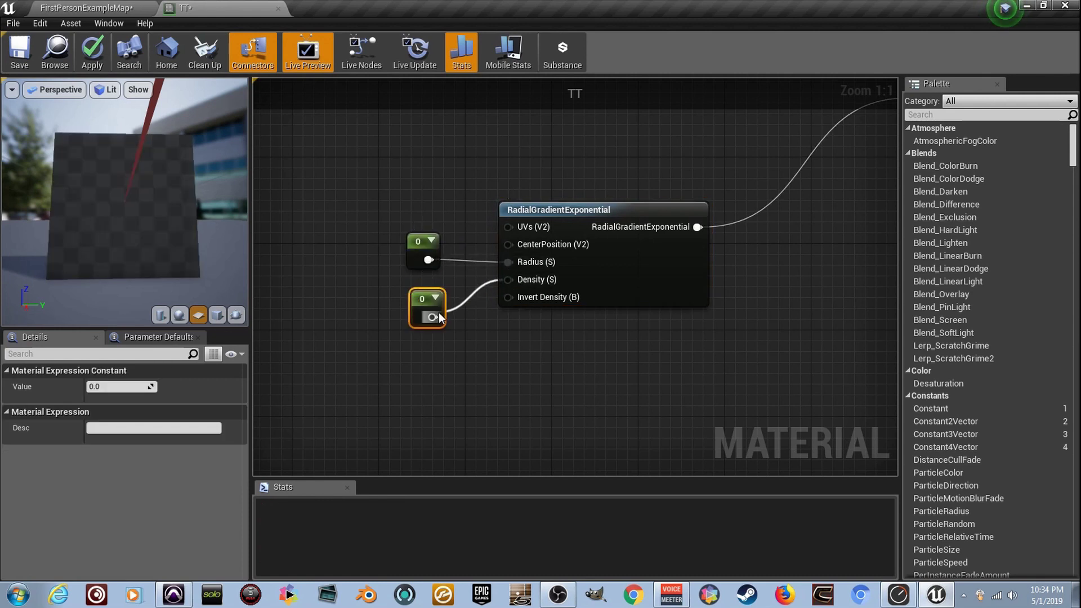
Set both the Radius and the Density constants to 1.
{"action": "left_click", "coordinate": [116, 386]}
{"action": "type", "text": "1"}
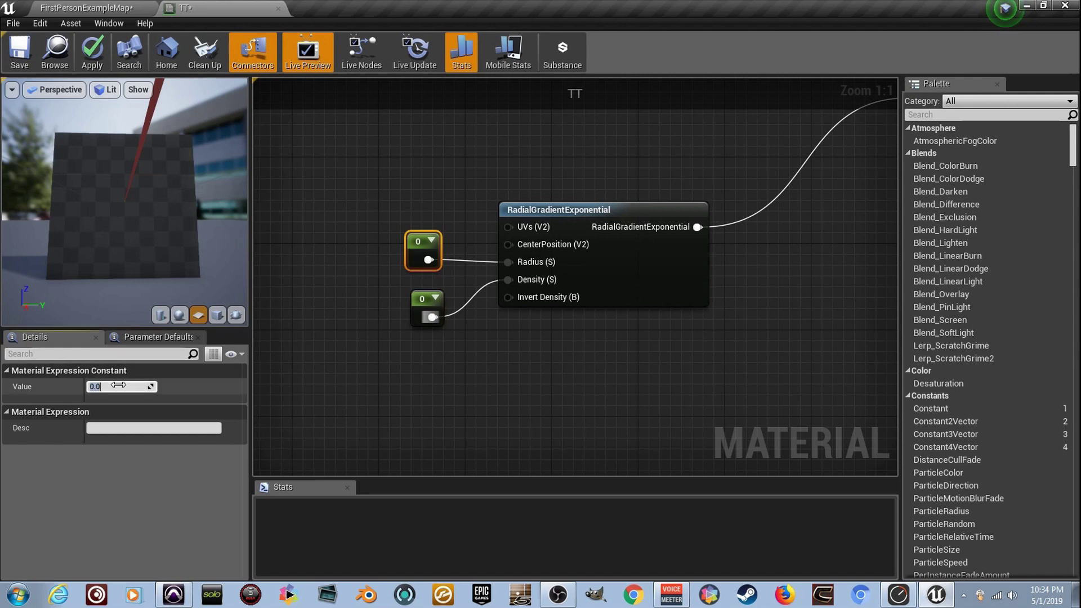
{"action": "key", "text": "Return"}
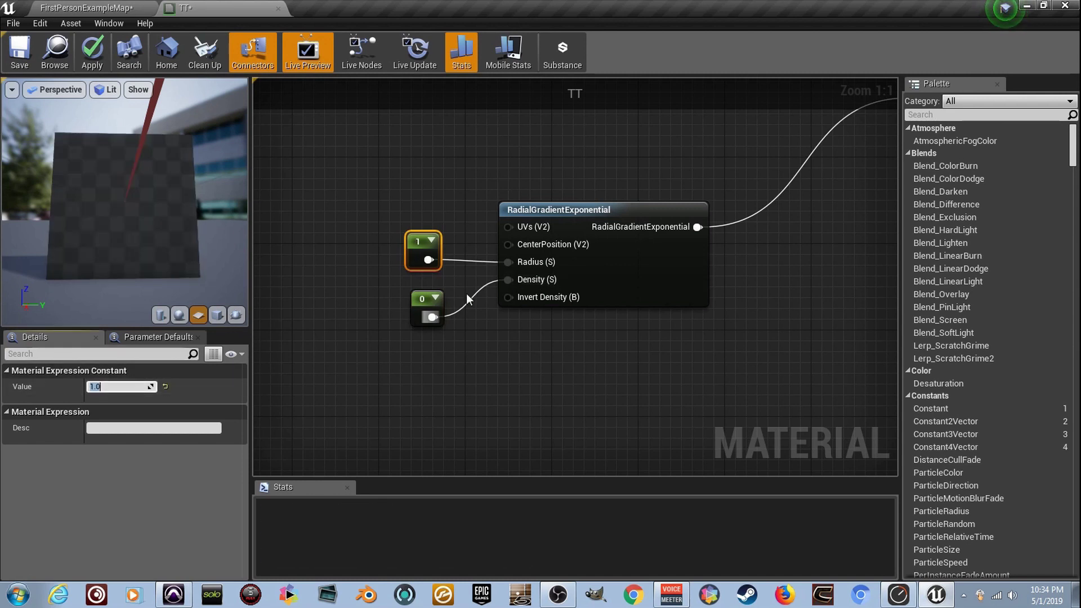
{"action": "left_click", "coordinate": [420, 299]}
{"action": "type", "text": "1"}
{"action": "key", "text": "Return"}
Disconnect the RadialGradientExponential output from Base Color.
{"action": "right_click_drag", "start_coordinate": [611, 333], "coordinate": [399, 383]}
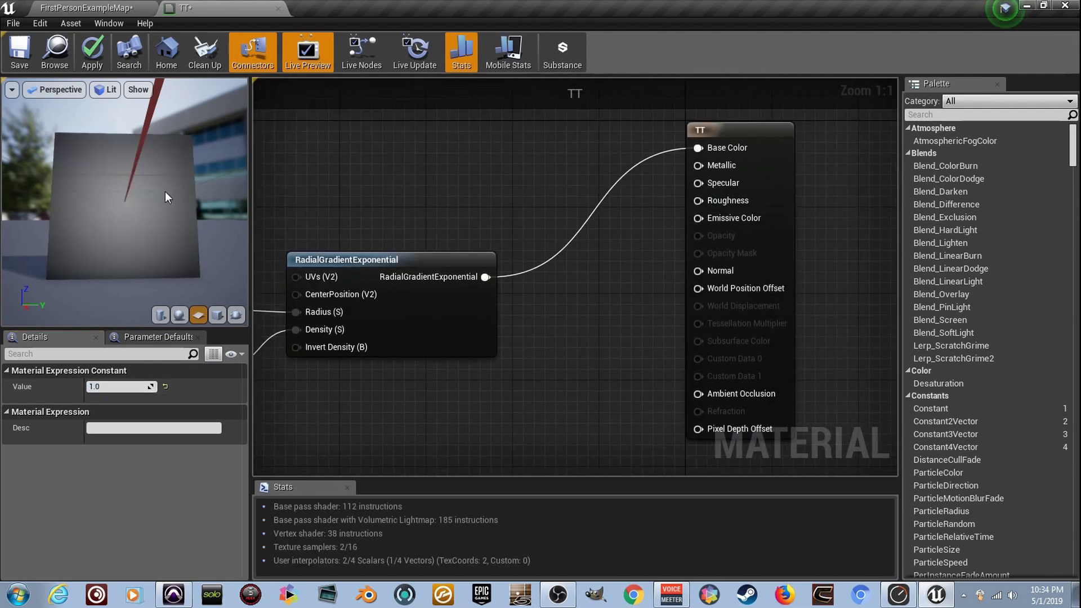
{"action": "right_click_drag", "start_coordinate": [408, 239], "coordinate": [485, 304]}
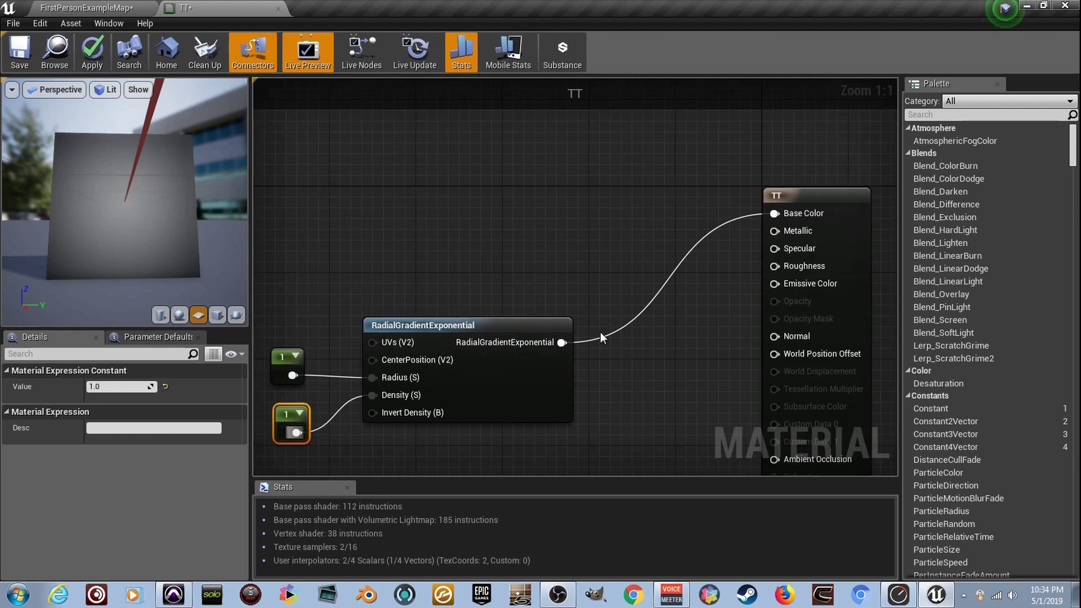
{"action": "left_click", "coordinate": [560, 342], "text": "alt"}
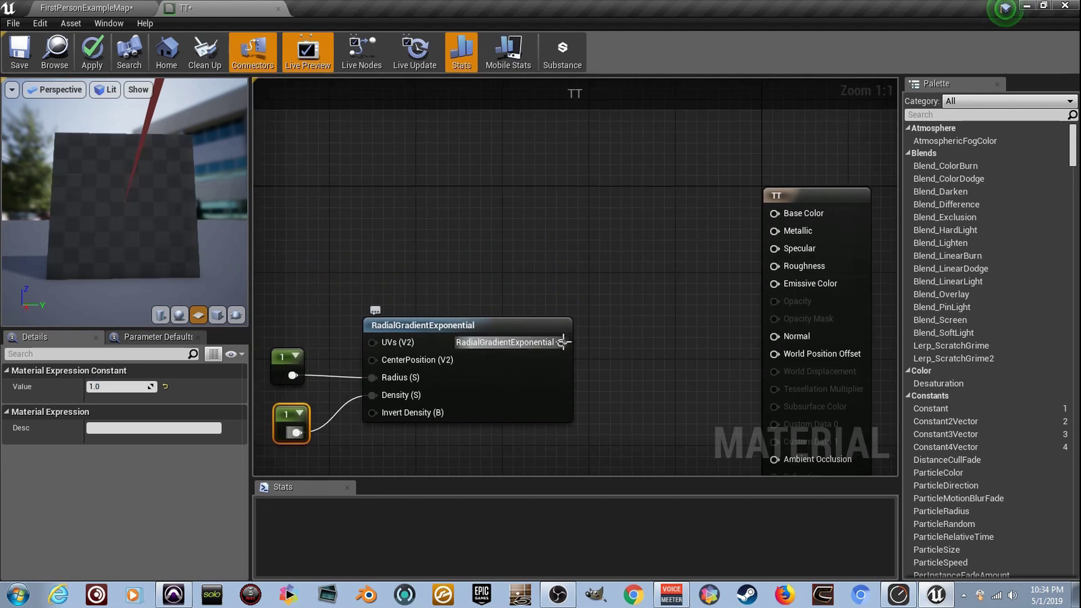
Add a TimeWithSpeedVariable node above the radial gradient and connect its Frac Time output to Base Color.
{"action": "right_click_drag", "start_coordinate": [493, 267], "coordinate": [525, 290]}
{"action": "right_click", "coordinate": [427, 214]}
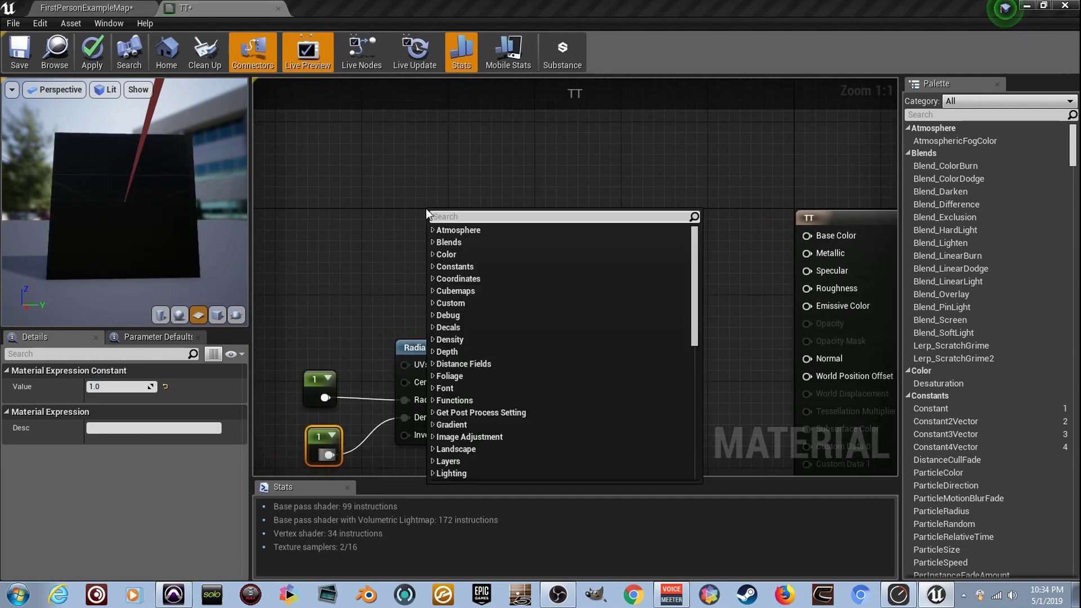
{"action": "type", "text": "timew"}
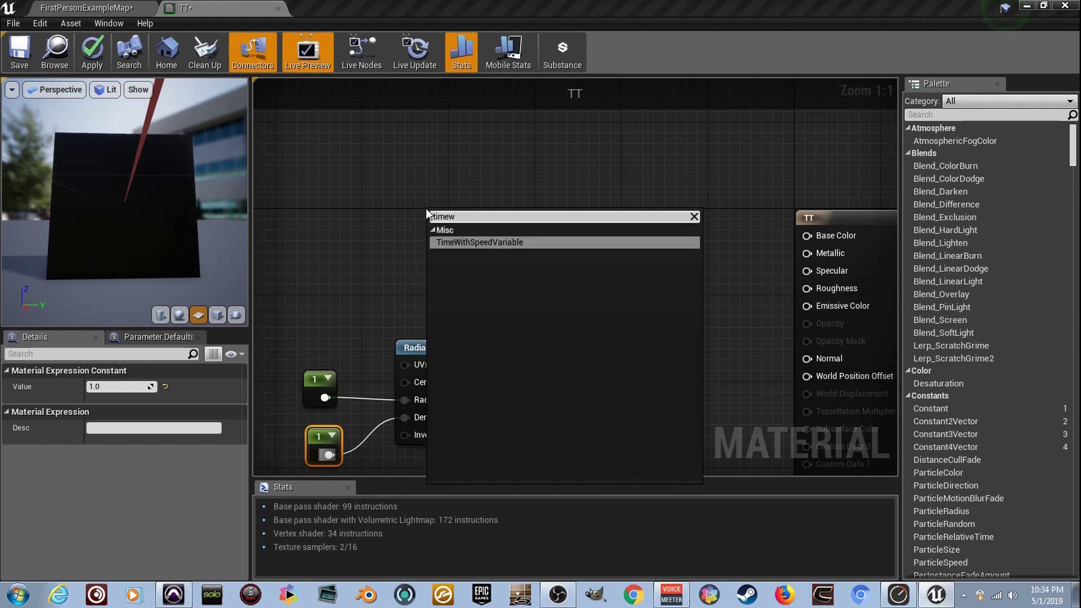
{"action": "key", "text": "Return"}
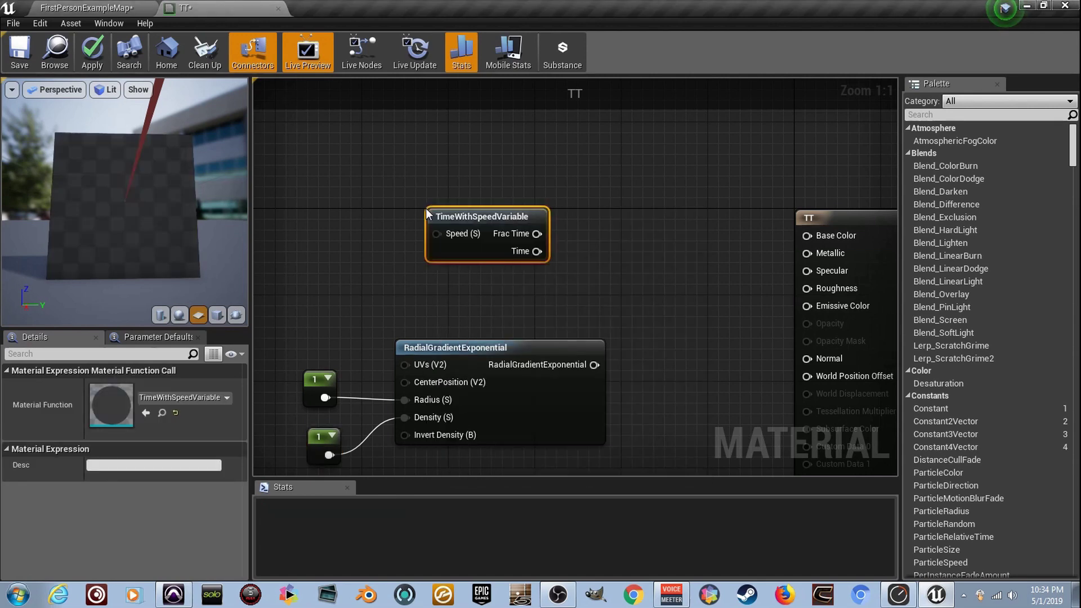
{"action": "scroll", "coordinate": [449, 209], "scroll_direction": "up", "scroll_amount": 5}
{"action": "right_click_drag", "start_coordinate": [519, 215], "coordinate": [465, 235]}
{"action": "scroll", "coordinate": [445, 245], "scroll_direction": "down", "scroll_amount": 3}
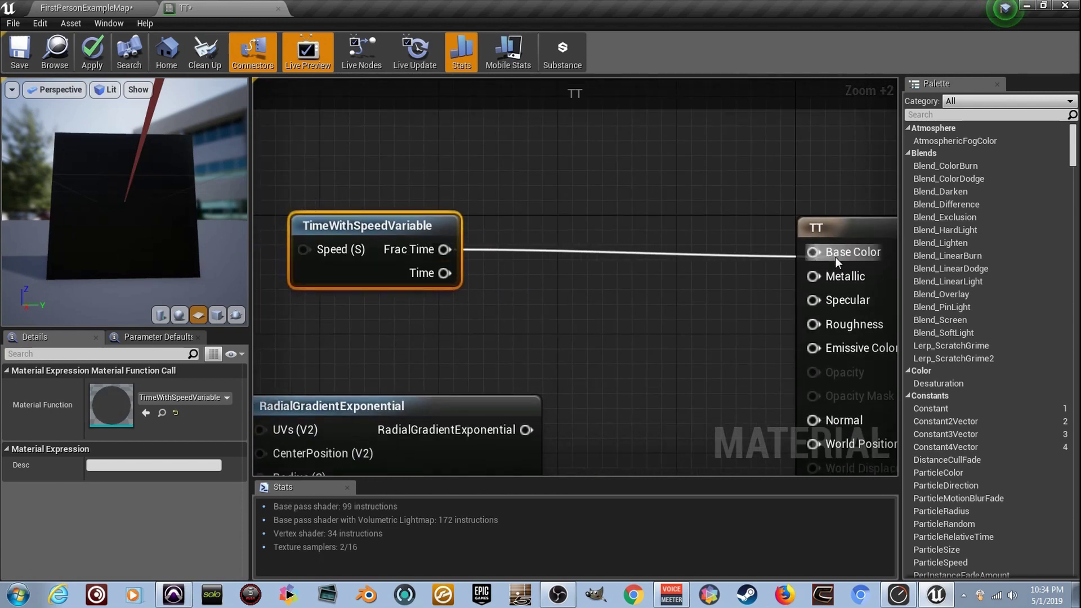
{"action": "left_click_drag", "start_coordinate": [835, 257], "coordinate": [835, 257]}
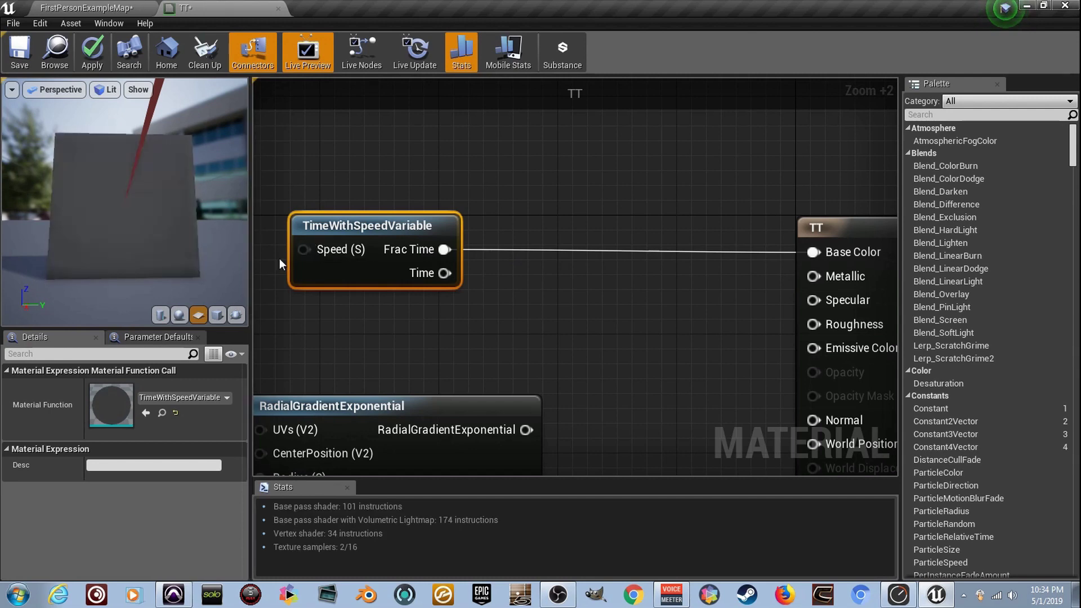
Add a Constant node with value 0.25 and connect it to the Speed input of TimeWithSpeedVariable.
{"action": "scroll", "coordinate": [298, 251], "scroll_direction": "up", "scroll_amount": 5}
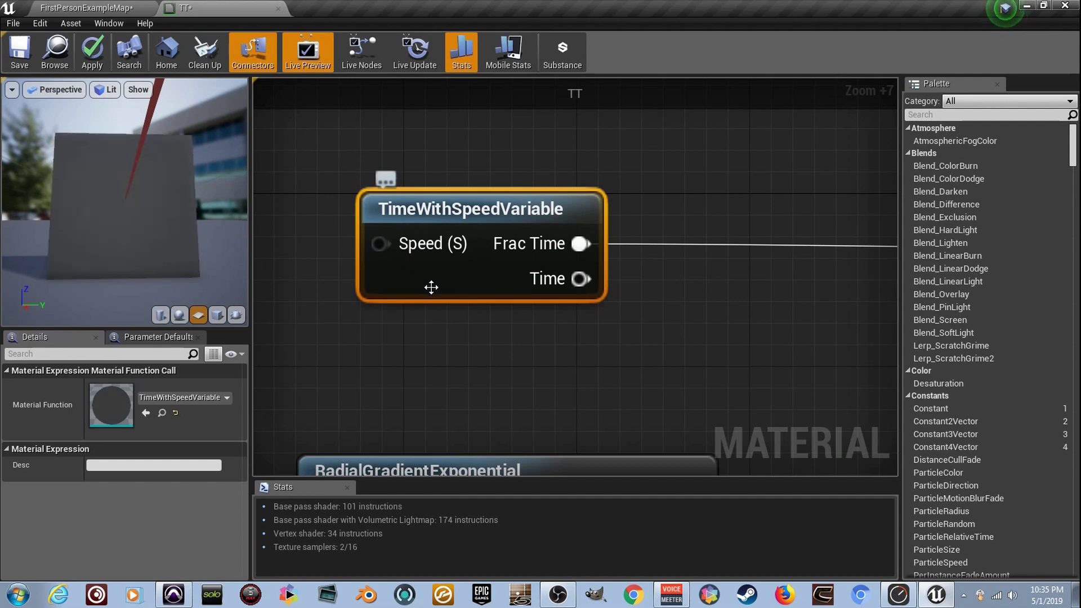
{"action": "scroll", "coordinate": [431, 287], "scroll_direction": "down", "scroll_amount": 4}
{"action": "scroll", "coordinate": [315, 220], "scroll_direction": "up", "scroll_amount": 1}
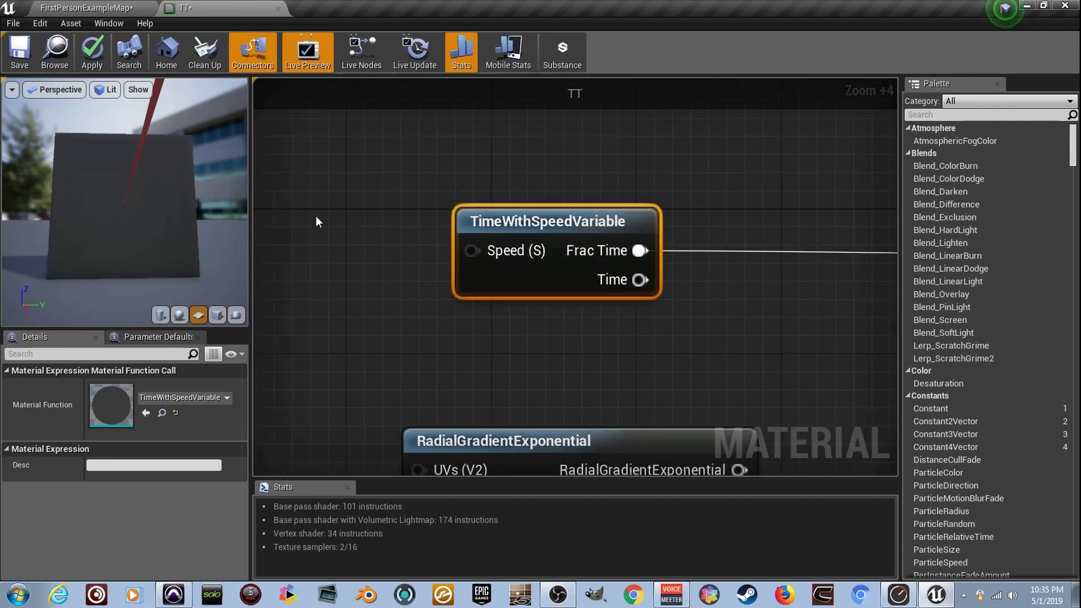
{"action": "left_click", "coordinate": [315, 220]}
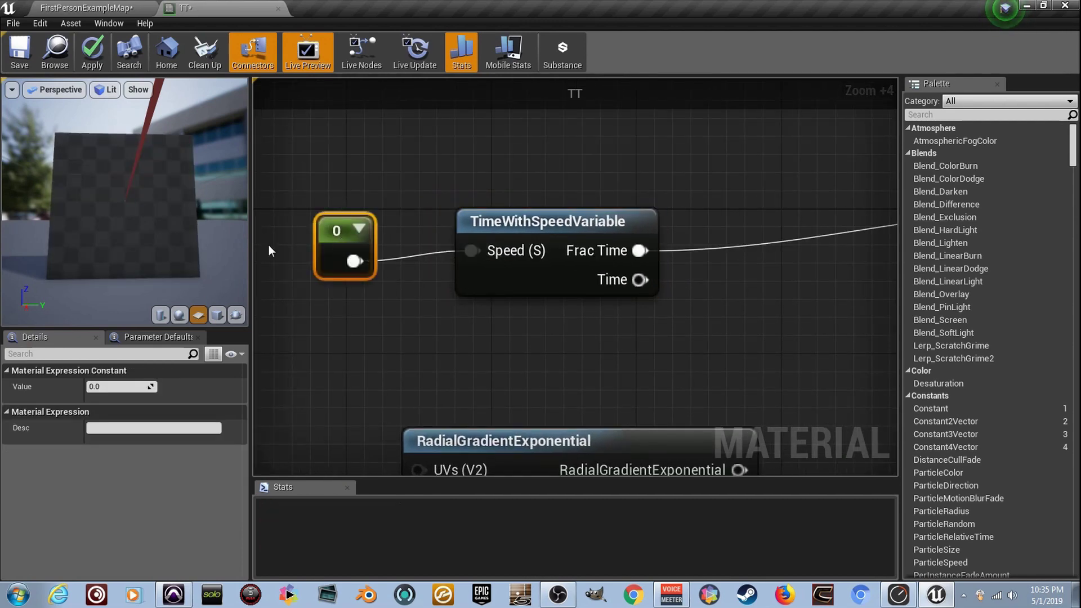
{"action": "left_click", "coordinate": [134, 387]}
{"action": "type", "text": "0.25"}
{"action": "key", "text": "Return"}
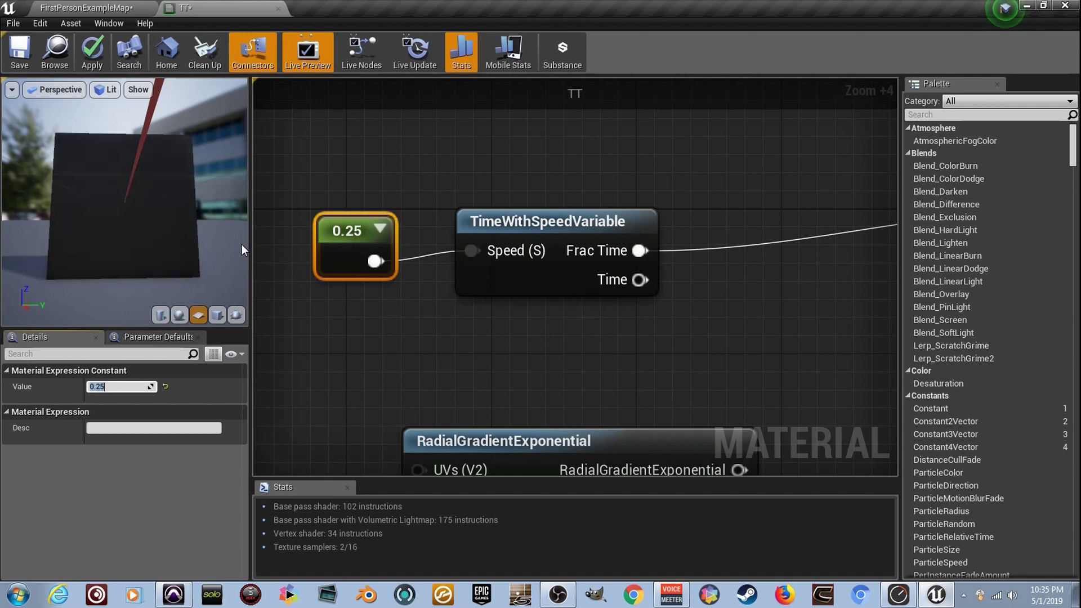
Move the radial gradient, time and constant nodes away from the TT output node to make room between them.
{"action": "scroll", "coordinate": [424, 277], "scroll_direction": "down", "scroll_amount": 5}
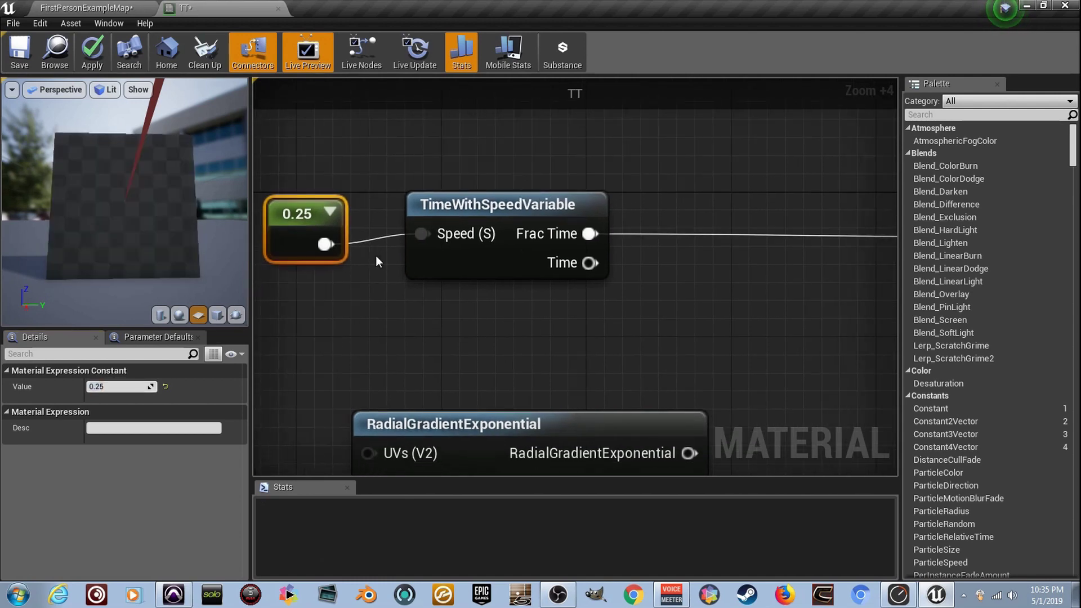
{"action": "left_click_drag", "start_coordinate": [584, 393], "coordinate": [389, 292]}
{"action": "left_click_drag", "start_coordinate": [528, 263], "coordinate": [433, 253]}
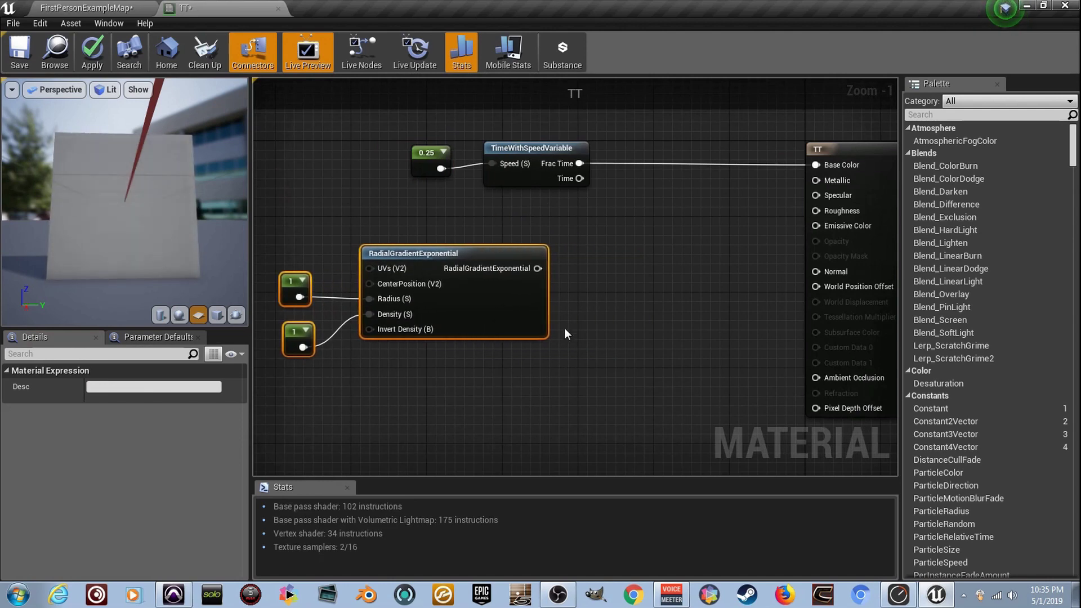
{"action": "left_click_drag", "start_coordinate": [390, 192], "coordinate": [303, 164]}
{"action": "left_click_drag", "start_coordinate": [559, 150], "coordinate": [418, 151]}
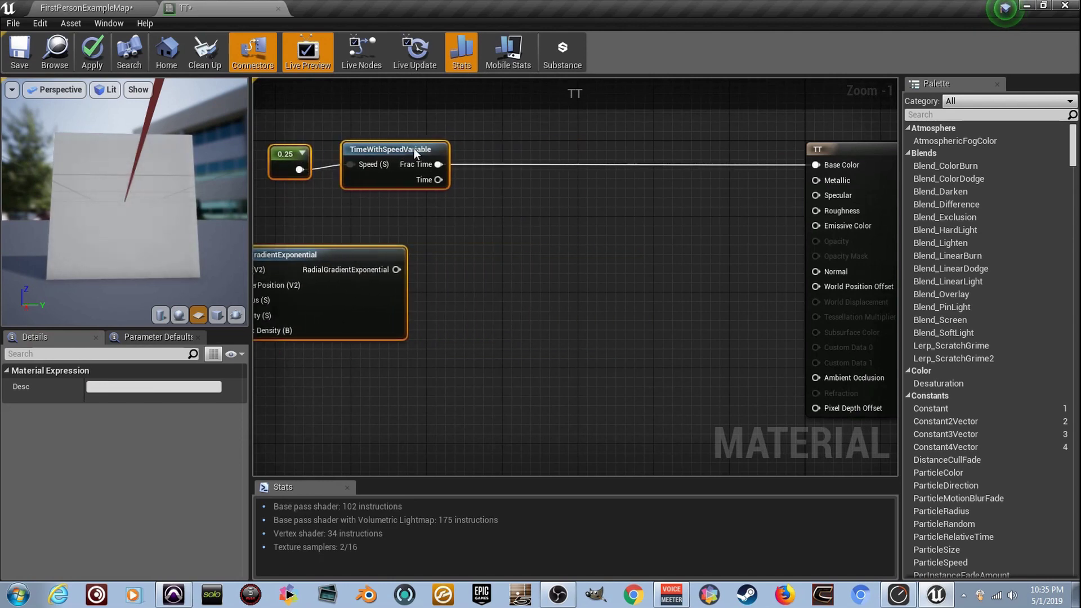
Insert an Add node with Frac Time into A and the radial gradient into B, and connect its output to Base Color.
{"action": "right_click_drag", "start_coordinate": [437, 200], "coordinate": [606, 208]}
{"action": "scroll", "coordinate": [606, 208], "scroll_direction": "up", "scroll_amount": 1}
{"action": "key", "text": "a"}
{"action": "left_click", "coordinate": [655, 247]}
{"action": "left_click_drag", "start_coordinate": [557, 288], "coordinate": [654, 293]}
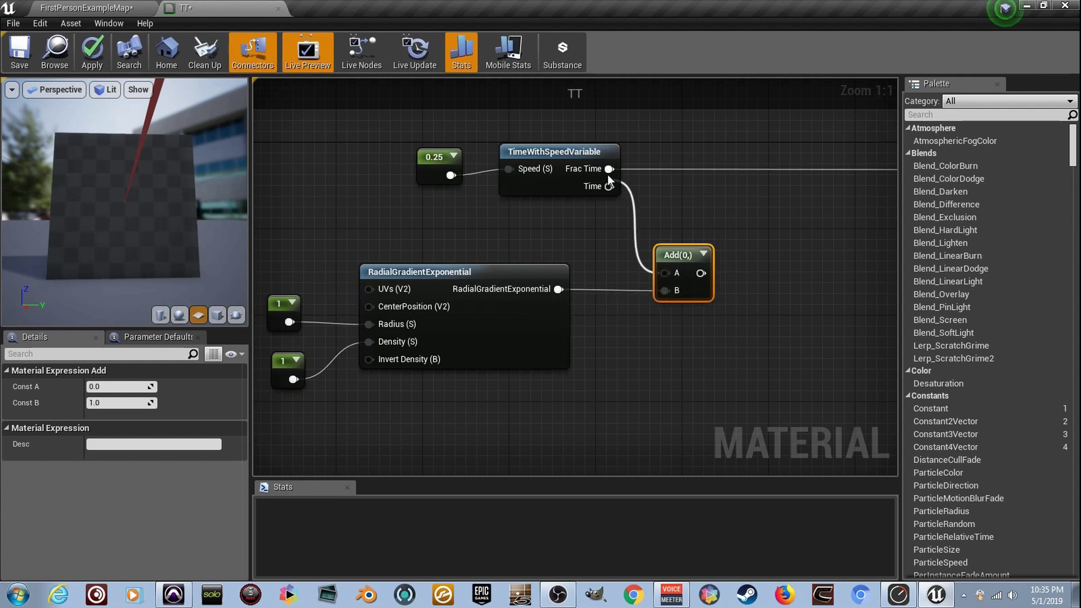
{"action": "left_click_drag", "start_coordinate": [607, 171], "coordinate": [608, 171]}
{"action": "right_click_drag", "start_coordinate": [732, 262], "coordinate": [483, 268]}
{"action": "left_click_drag", "start_coordinate": [442, 278], "coordinate": [823, 165]}
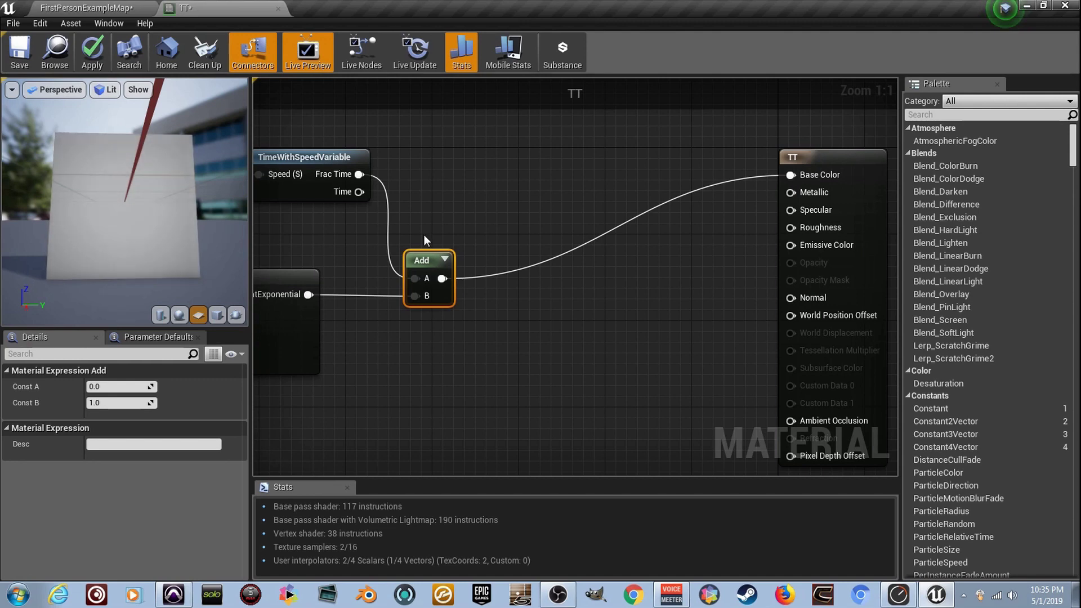
Shift the whole node group, including the Add node, farther from the TT output node.
{"action": "scroll", "coordinate": [501, 313], "scroll_direction": "down", "scroll_amount": 2}
{"action": "left_click_drag", "start_coordinate": [505, 319], "coordinate": [285, 181]}
{"action": "left_click", "coordinate": [566, 152]}
{"action": "left_click_drag", "start_coordinate": [805, 338], "coordinate": [368, 118]}
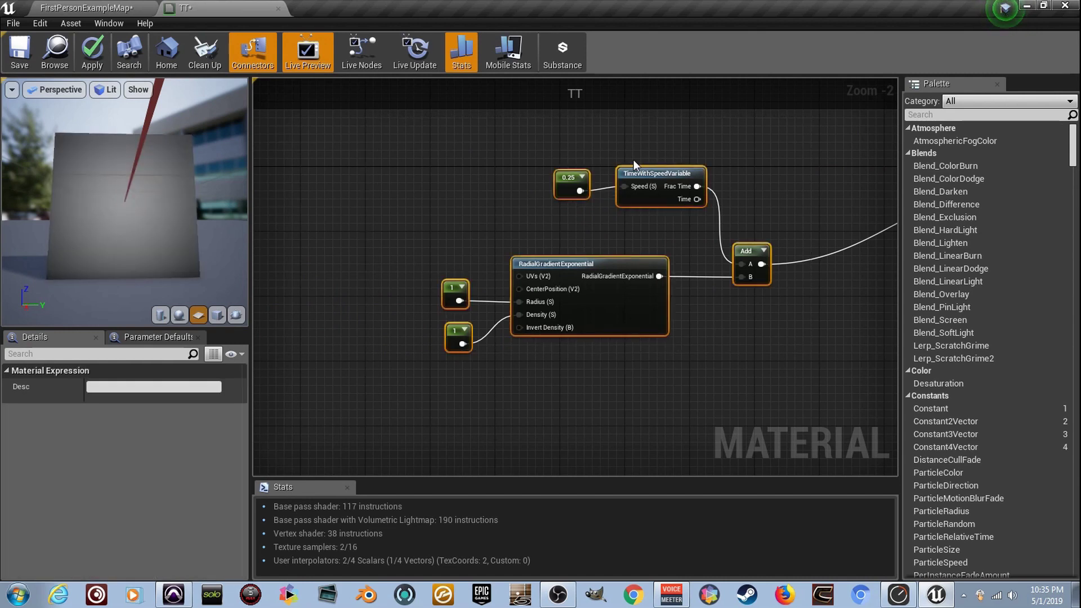
{"action": "left_click_drag", "start_coordinate": [653, 173], "coordinate": [595, 156]}
Add a Sine node after the Add node, feed the Add output into it, and expand its preview.
{"action": "right_click_drag", "start_coordinate": [725, 208], "coordinate": [573, 219]}
{"action": "scroll", "coordinate": [618, 259], "scroll_direction": "up", "scroll_amount": 2}
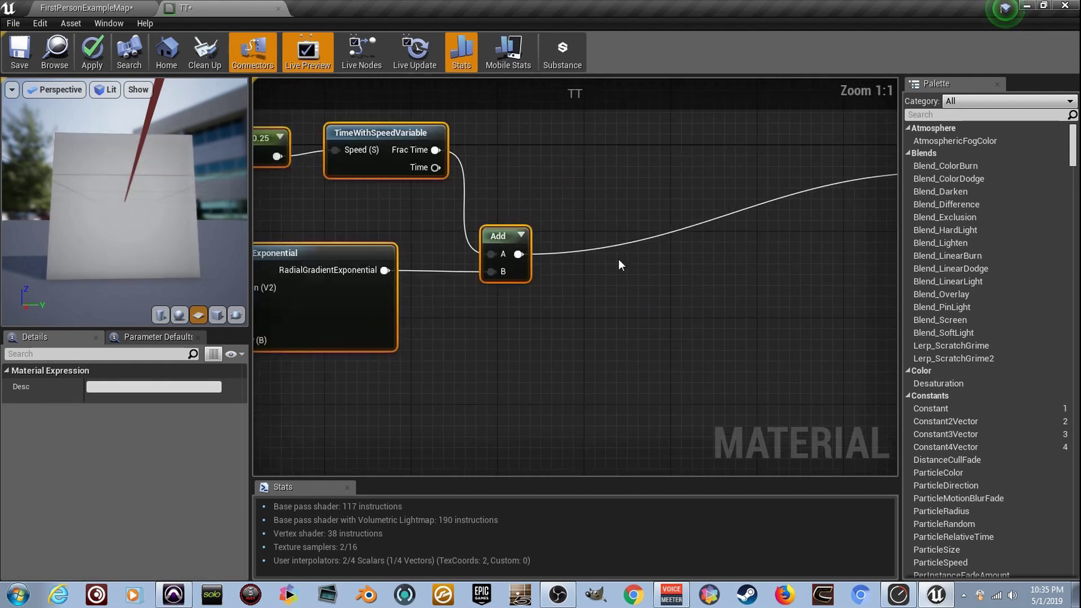
{"action": "right_click", "coordinate": [587, 246]}
{"action": "type", "text": "sine"}
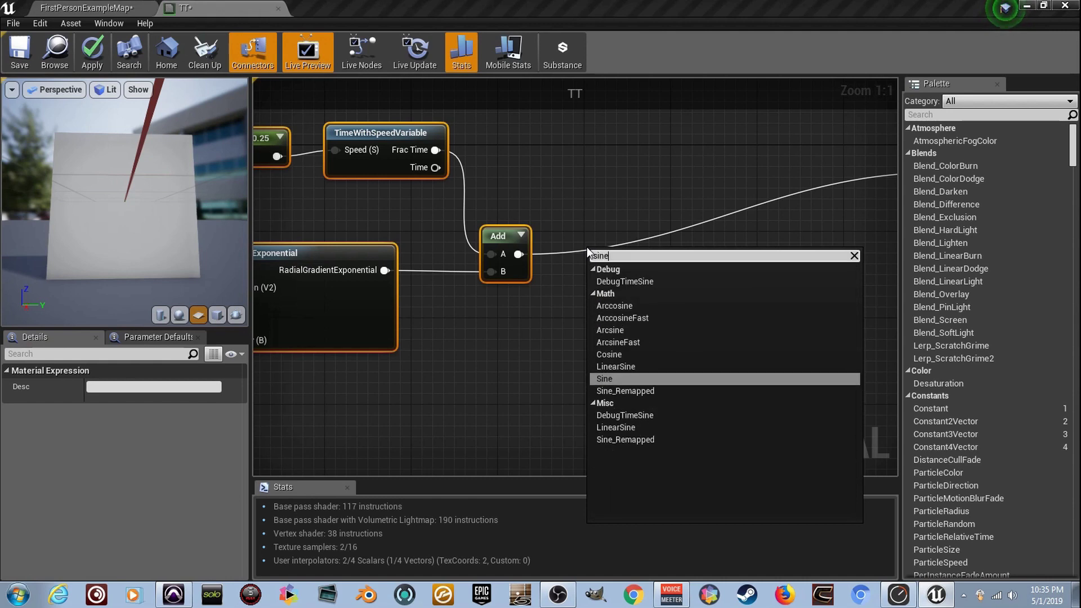
{"action": "key", "text": "Return"}
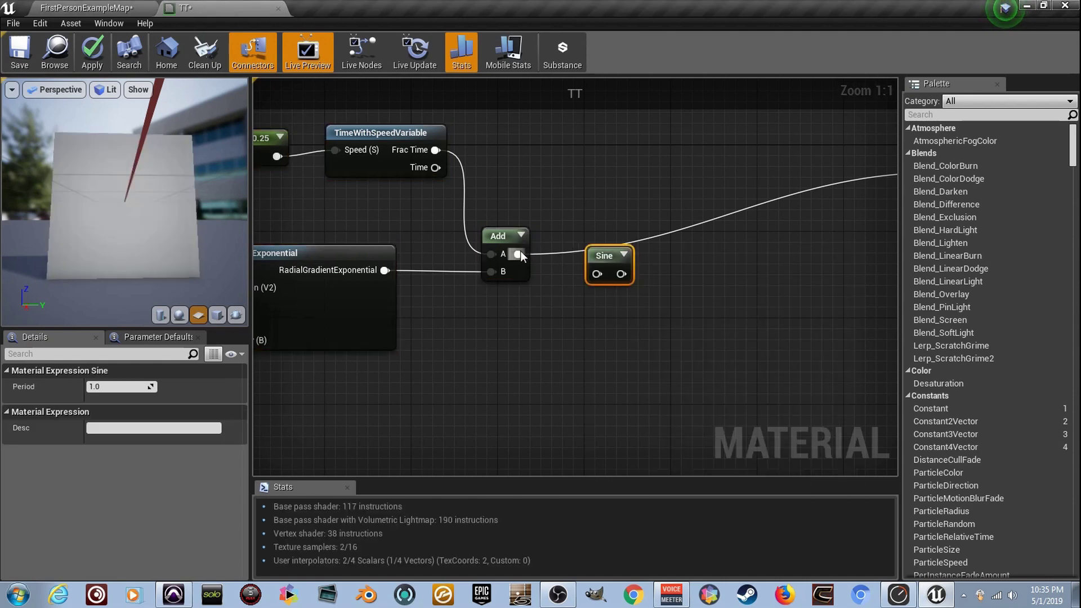
{"action": "left_click_drag", "start_coordinate": [594, 276], "coordinate": [607, 243]}
{"action": "left_click", "coordinate": [626, 258]}
Connect the Sine output to the Base Color input of the TT node in place of the Add output.
{"action": "right_click_drag", "start_coordinate": [698, 269], "coordinate": [551, 299]}
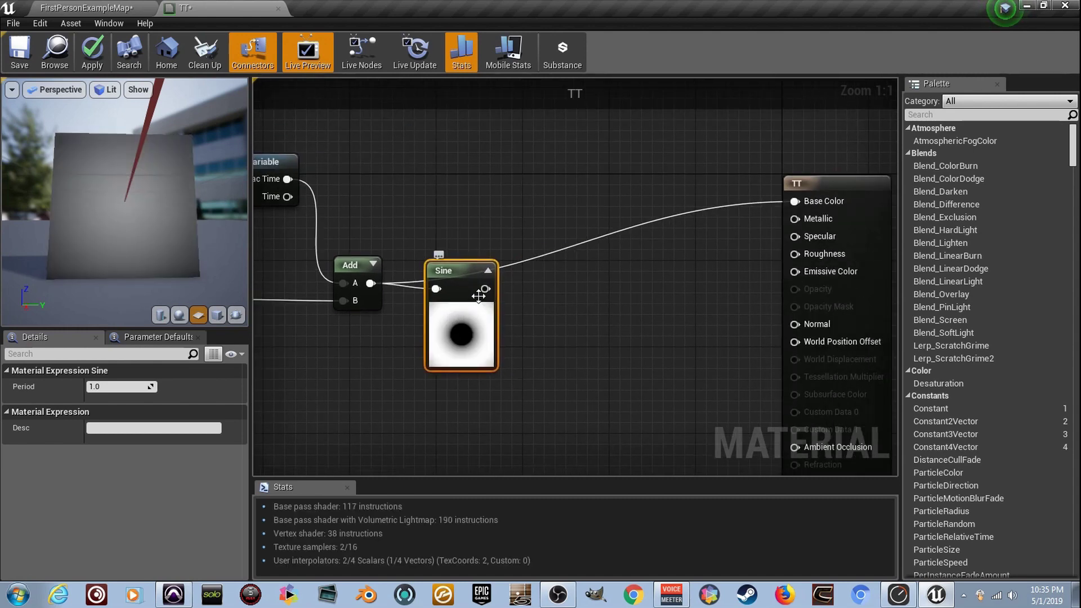
{"action": "left_click_drag", "start_coordinate": [801, 207], "coordinate": [803, 205]}
{"action": "right_click_drag", "start_coordinate": [269, 240], "coordinate": [493, 253]}
{"action": "right_click_drag", "start_coordinate": [637, 262], "coordinate": [583, 255]}
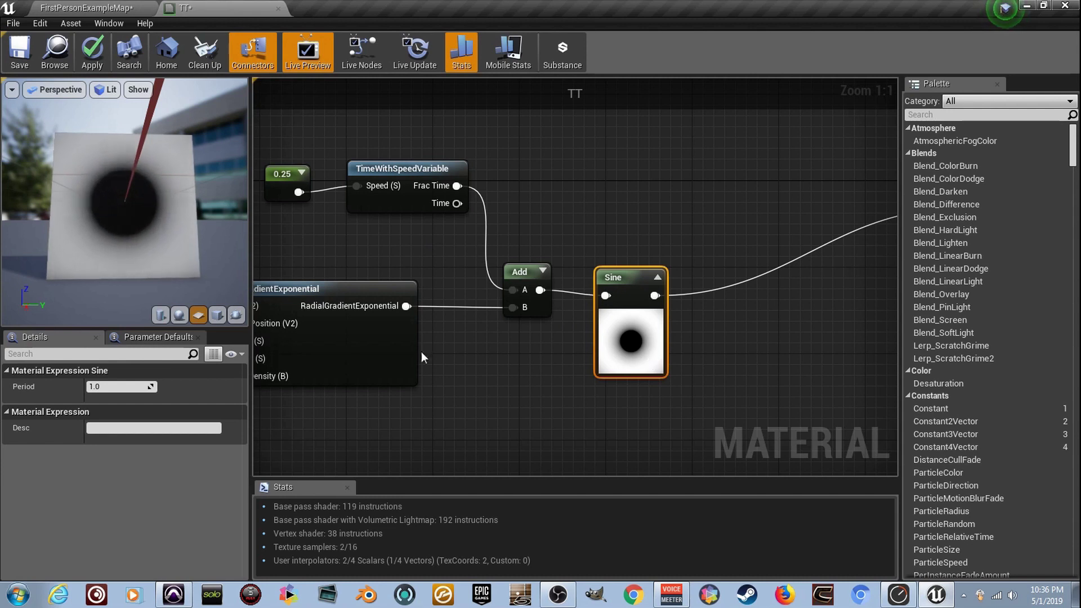
Set the Sine node's Period to 0.2 and save the material.
{"action": "left_click", "coordinate": [125, 388]}
{"action": "type", "text": "0.2"}
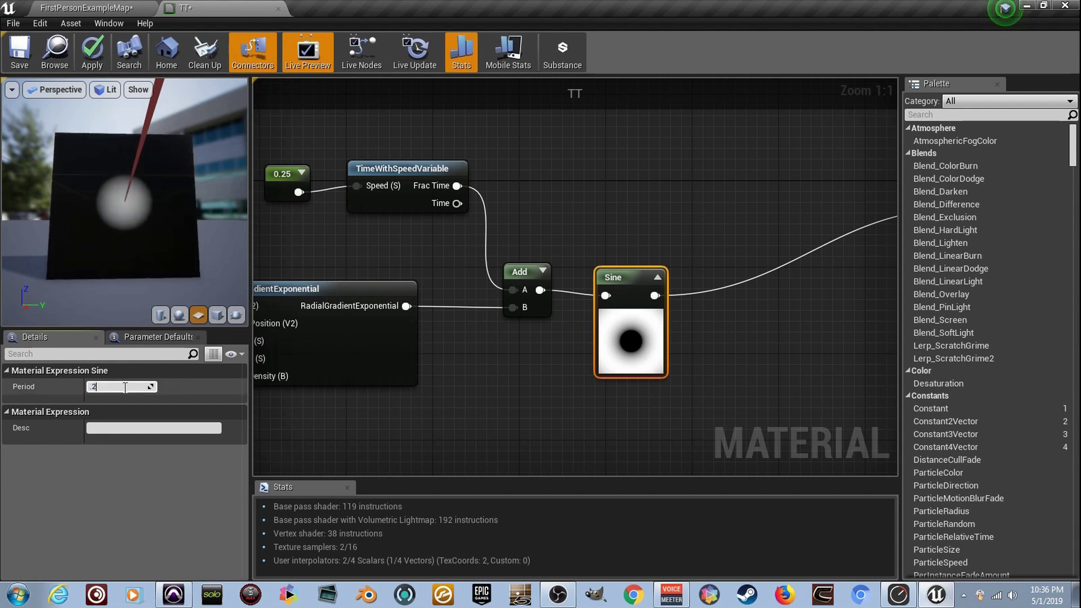
{"action": "key", "text": "Return"}
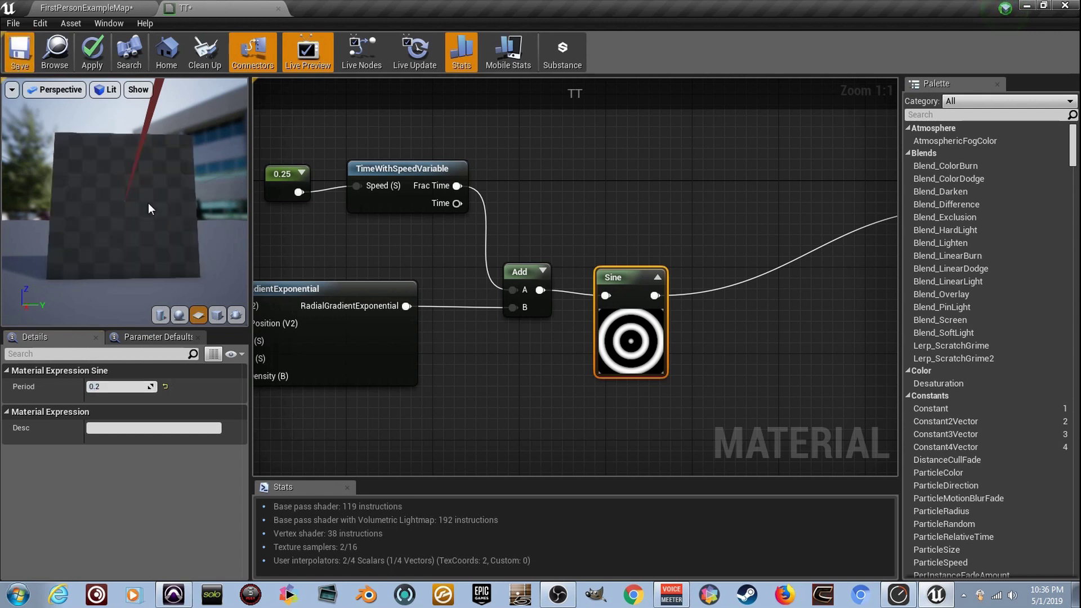
{"action": "key", "text": "ctrl+s"}
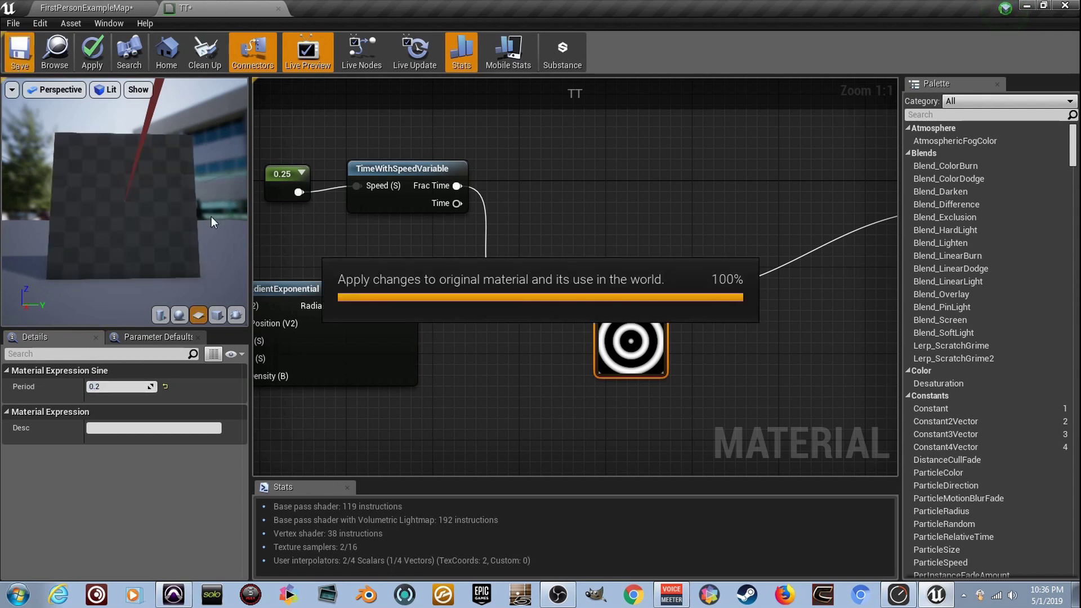
Switch to the FirstPersonExampleMap level, apply the TT material to the floor plane, and look at it up close.
{"action": "left_click", "coordinate": [121, 8]}
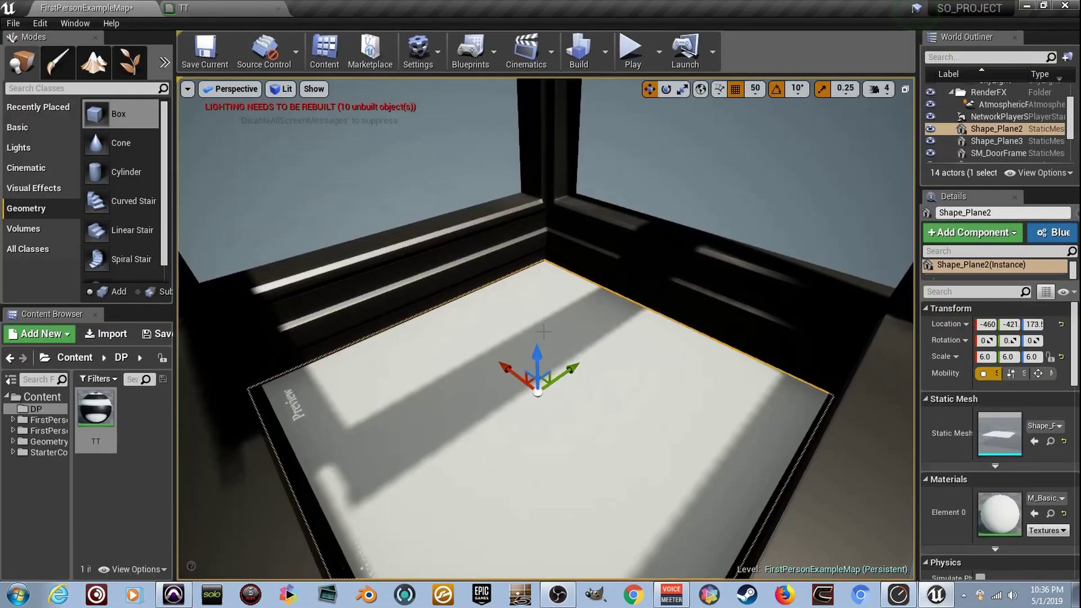
{"action": "left_click_drag", "start_coordinate": [96, 409], "coordinate": [394, 422]}
{"action": "key", "text": "d"}
{"action": "right_click_drag", "start_coordinate": [394, 423], "coordinate": [197, 431]}
{"action": "right_click_drag", "start_coordinate": [459, 414], "coordinate": [475, 387]}
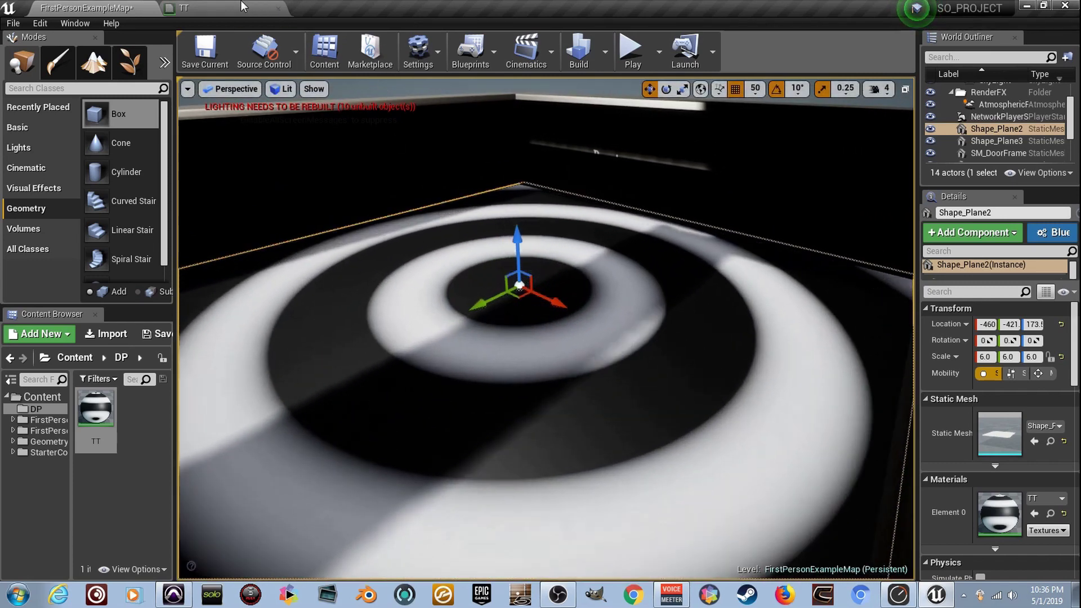
Return to the TT material and move the whole node group, including Sine, farther from the TT output node.
{"action": "left_click", "coordinate": [243, 7]}
{"action": "scroll", "coordinate": [552, 219], "scroll_direction": "down", "scroll_amount": 5}
{"action": "mouse_move", "coordinate": [494, 248]}
{"action": "right_mouse_down"}
{"action": "mouse_move", "coordinate": [583, 259]}
{"action": "mouse_move", "coordinate": [492, 241]}
{"action": "right_mouse_up"}
{"action": "scroll", "coordinate": [582, 259], "scroll_direction": "up", "scroll_amount": 4}
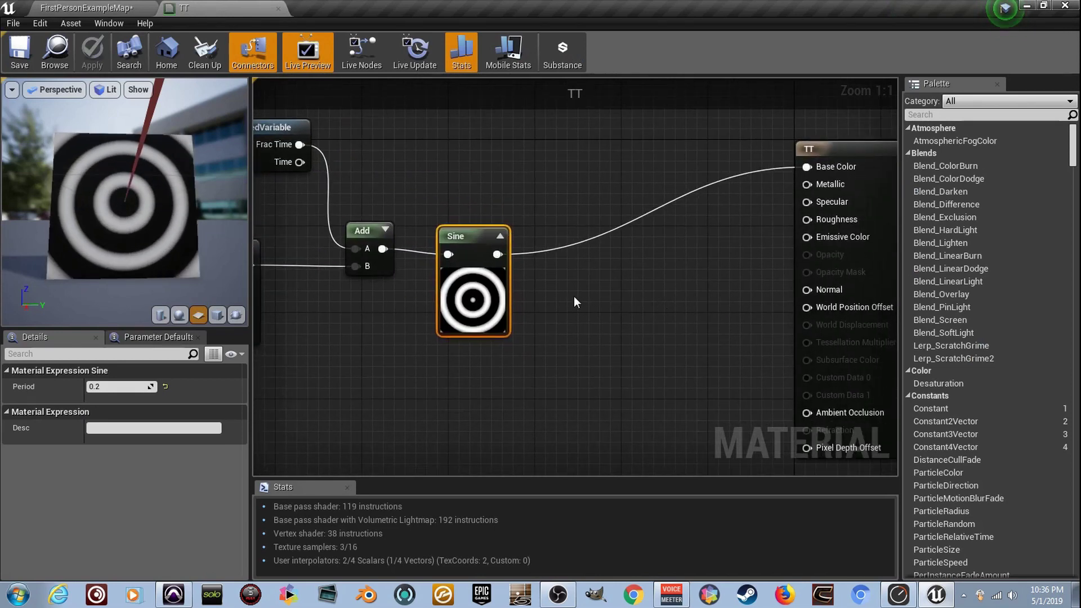
{"action": "right_click_drag", "start_coordinate": [542, 297], "coordinate": [612, 280]}
{"action": "scroll", "coordinate": [613, 280], "scroll_direction": "down", "scroll_amount": 3}
{"action": "left_click_drag", "start_coordinate": [743, 366], "coordinate": [476, 142]}
{"action": "right_click_drag", "start_coordinate": [766, 147], "coordinate": [518, 157]}
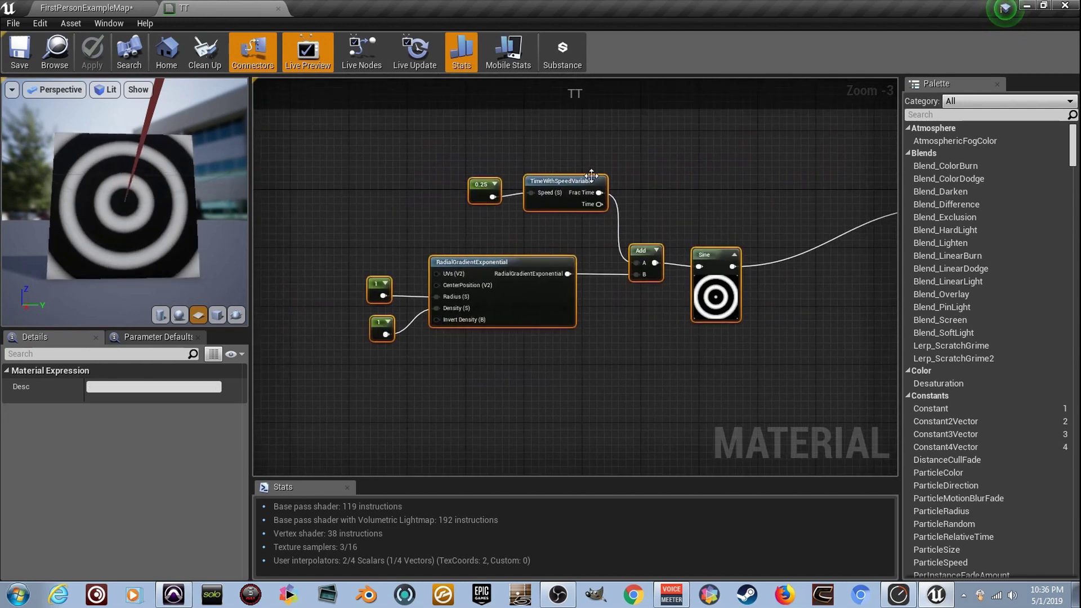
{"action": "left_click_drag", "start_coordinate": [590, 177], "coordinate": [552, 164]}
{"action": "right_click_drag", "start_coordinate": [552, 163], "coordinate": [380, 150]}
{"action": "scroll", "coordinate": [555, 257], "scroll_direction": "up", "scroll_amount": 3}
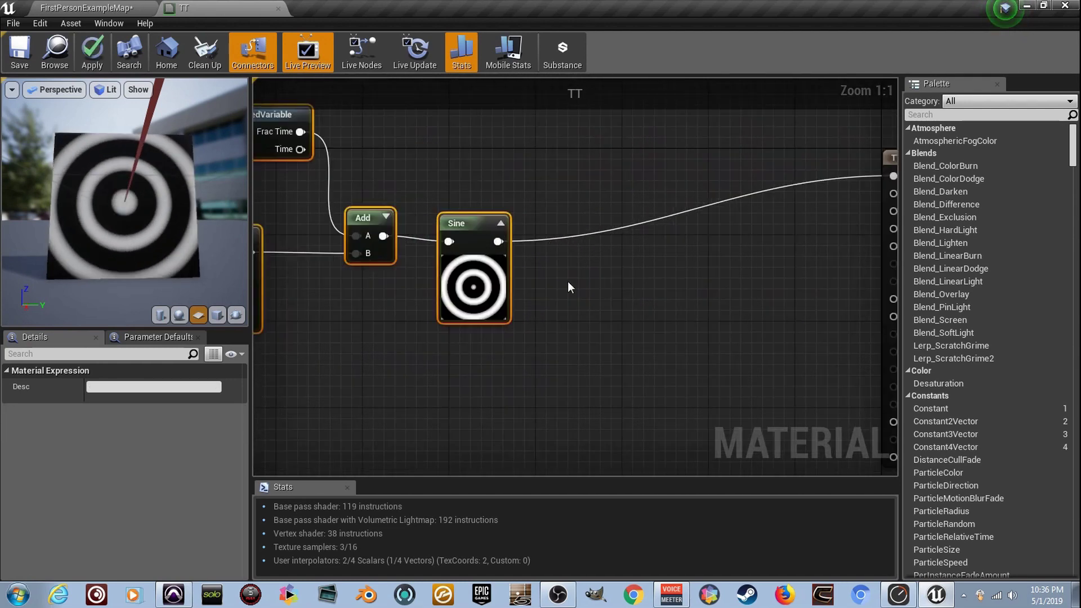
Add a Lerp node below the Base Color wire and connect the Sine output to its Alpha input.
{"action": "left_click", "coordinate": [593, 315]}
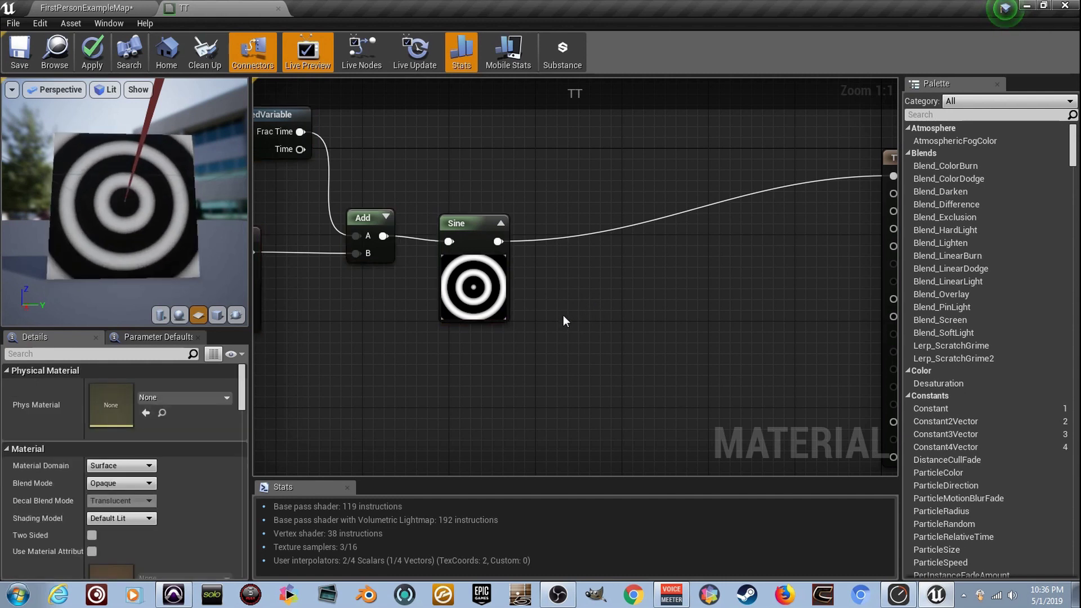
{"action": "left_click", "coordinate": [592, 329]}
{"action": "right_click_drag", "start_coordinate": [574, 303], "coordinate": [570, 276]}
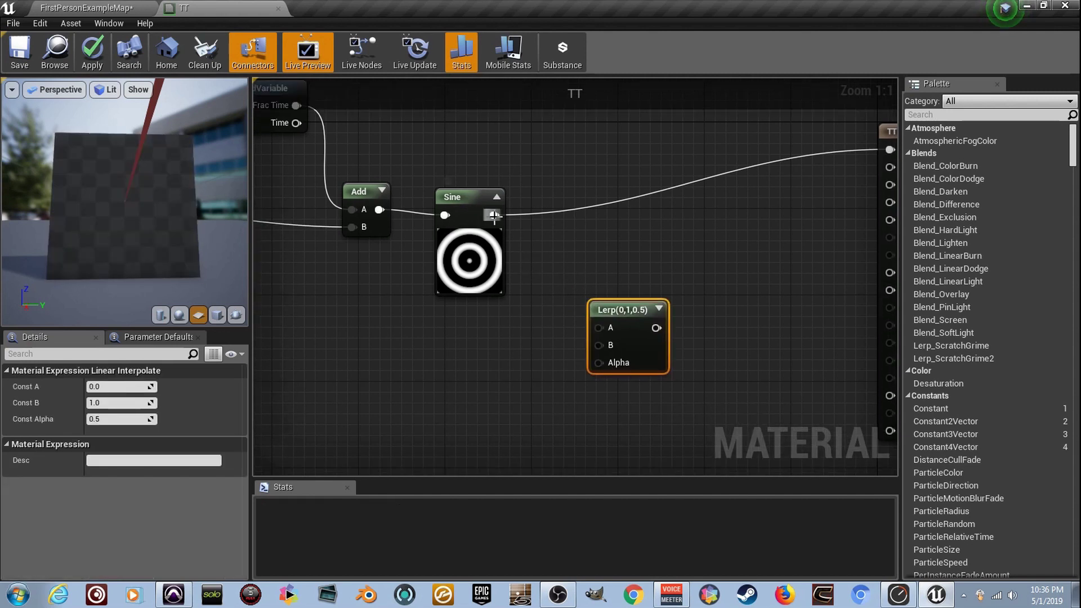
{"action": "left_click_drag", "start_coordinate": [492, 215], "coordinate": [547, 273]}
{"action": "left_click_drag", "start_coordinate": [598, 359], "coordinate": [604, 360]}
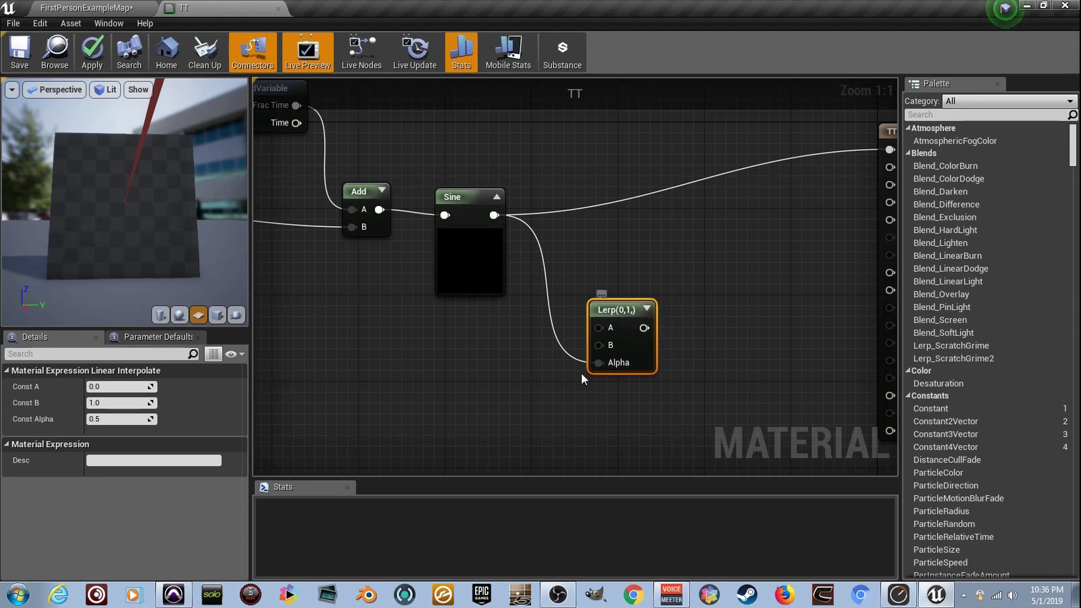
{"action": "right_click_drag", "start_coordinate": [582, 371], "coordinate": [529, 330]}
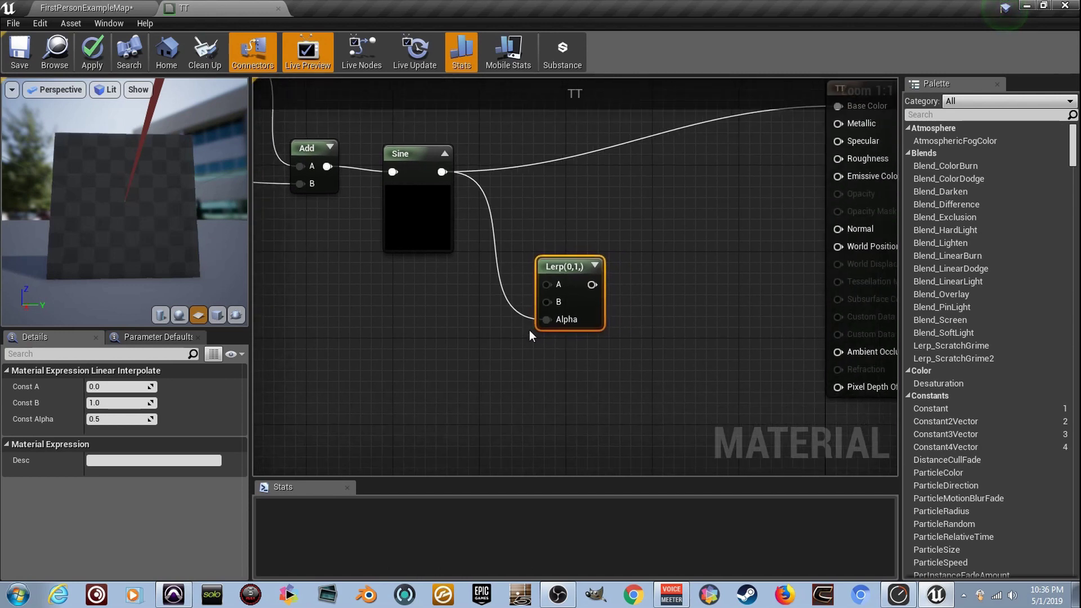
Add two Constant3Vector nodes below the Sine node and set the lower one's B value to 2.
{"action": "left_click", "coordinate": [392, 269]}
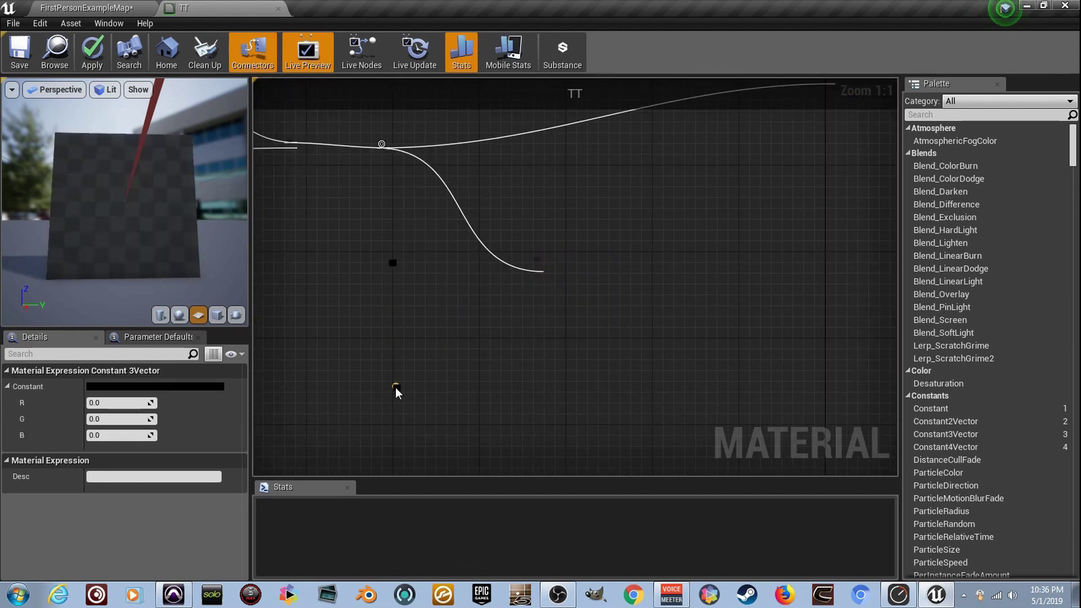
{"action": "left_click", "coordinate": [396, 389]}
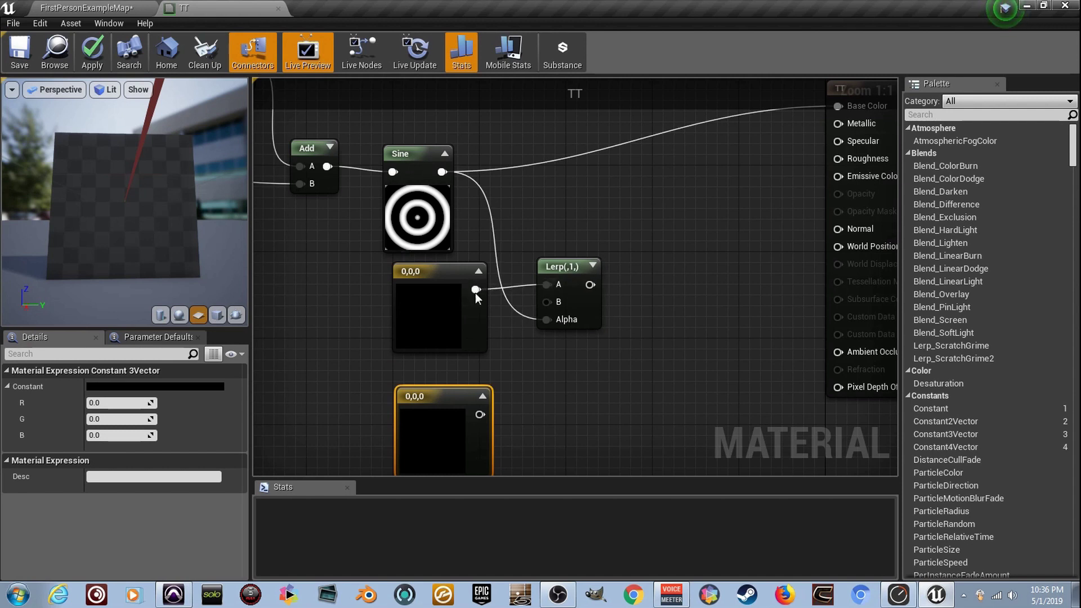
{"action": "left_click", "coordinate": [124, 434]}
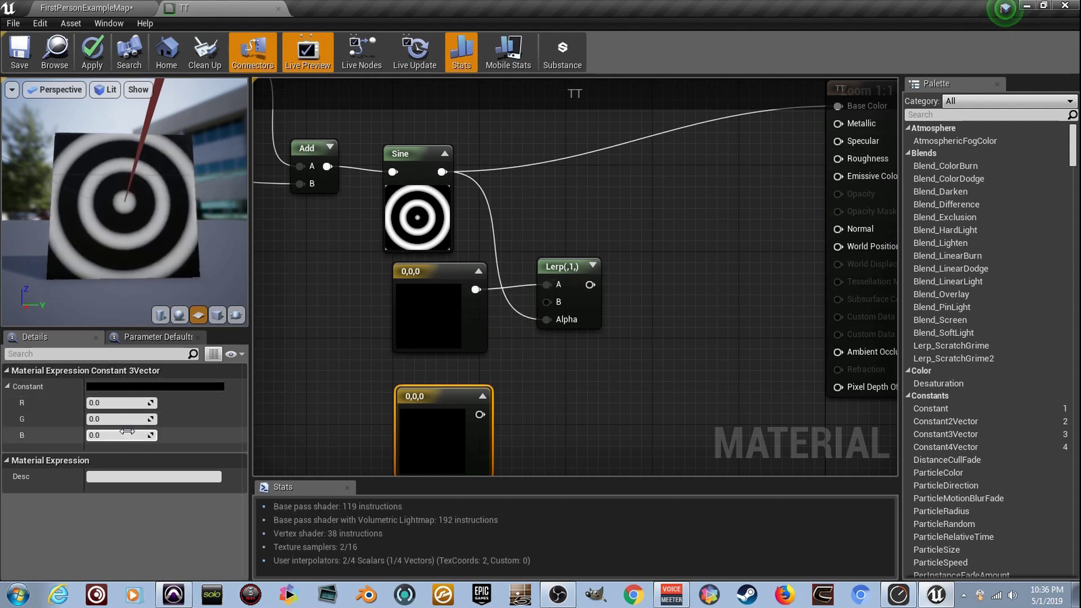
{"action": "type", "text": "2"}
{"action": "key", "text": "Return"}
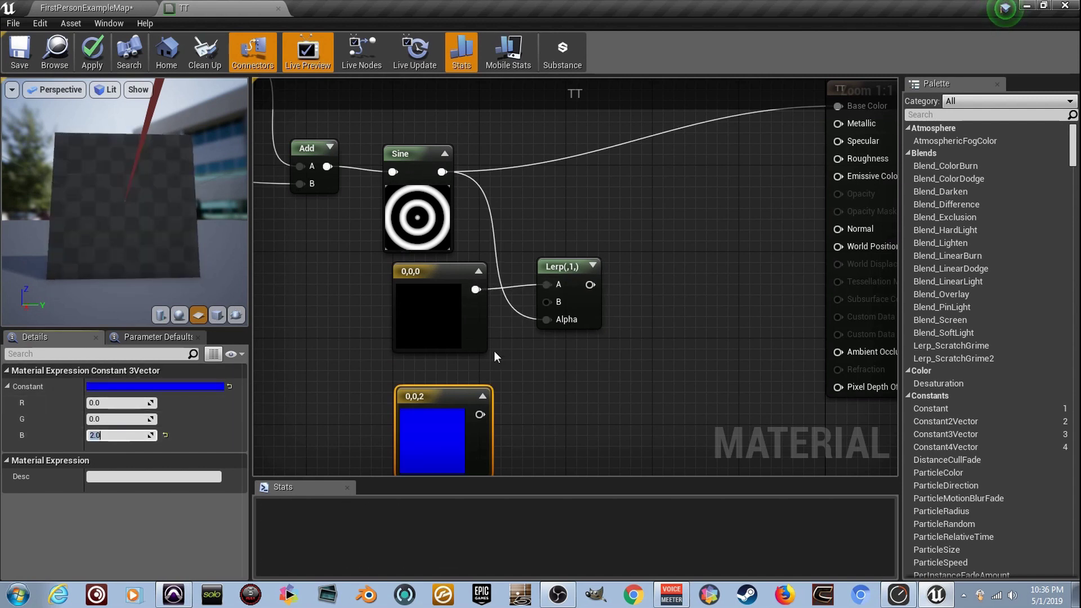
Arrange the blue vector above the black one, connecting blue to the Lerp's A input and black to its B input.
{"action": "left_click_drag", "start_coordinate": [478, 415], "coordinate": [524, 346]}
{"action": "left_click_drag", "start_coordinate": [549, 306], "coordinate": [537, 369]}
{"action": "left_click", "coordinate": [478, 288], "text": "alt"}
{"action": "left_click_drag", "start_coordinate": [468, 338], "coordinate": [674, 448]}
{"action": "left_click_drag", "start_coordinate": [429, 426], "coordinate": [544, 287]}
{"action": "right_click_drag", "start_coordinate": [538, 321], "coordinate": [533, 275]}
{"action": "left_click_drag", "start_coordinate": [670, 389], "coordinate": [556, 256]}
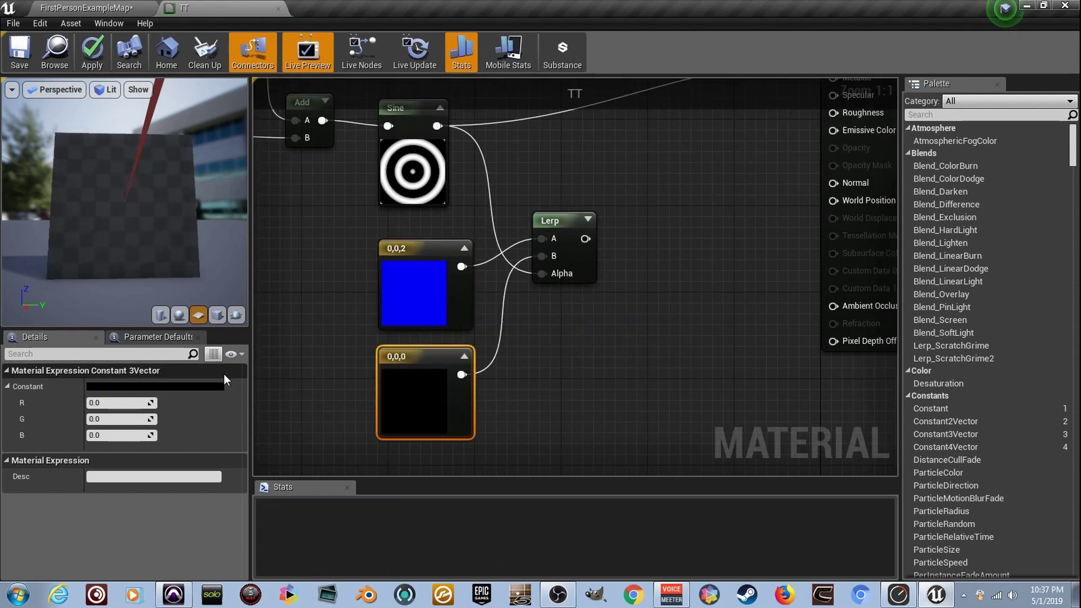
Set the R and G values of the black Constant3Vector to 2.
{"action": "left_click", "coordinate": [129, 402]}
{"action": "type", "text": "2"}
{"action": "key", "text": "Tab"}
{"action": "type", "text": "2"}
{"action": "key", "text": "Tab"}
Connect the Lerp output to the TT node's Normal input, save the material, and check it on the level's floor plane.
{"action": "right_click_drag", "start_coordinate": [320, 310], "coordinate": [181, 343]}
{"action": "left_click_drag", "start_coordinate": [442, 272], "coordinate": [691, 215]}
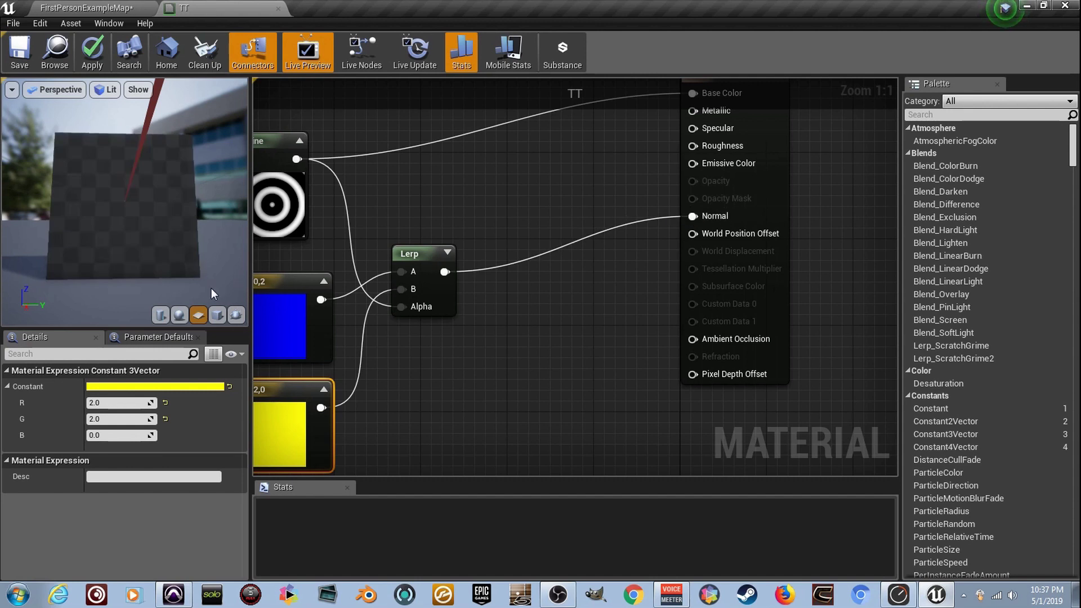
{"action": "scroll", "coordinate": [162, 269], "scroll_direction": "up", "scroll_amount": 5}
{"action": "scroll", "coordinate": [162, 269], "scroll_direction": "down", "scroll_amount": 4}
{"action": "left_click_drag", "start_coordinate": [161, 269], "coordinate": [91, 262]}
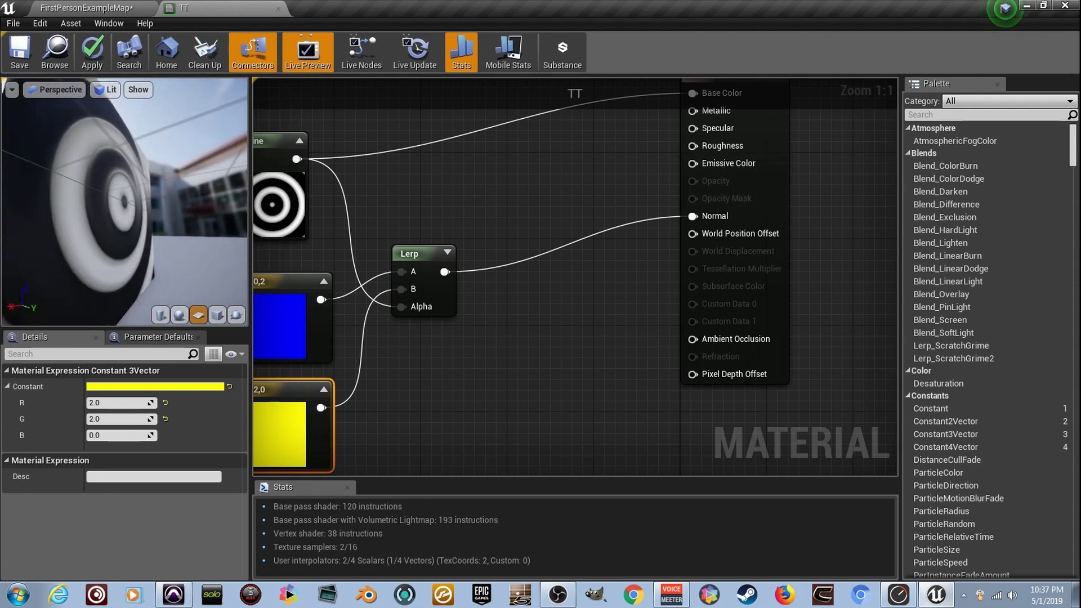
{"action": "left_click", "coordinate": [16, 63]}
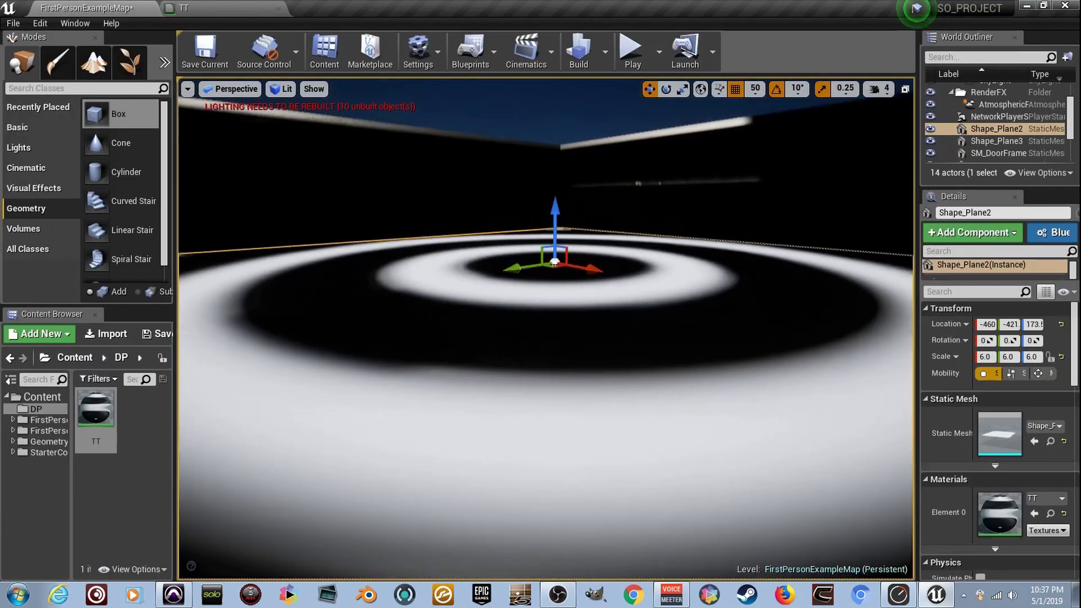
{"action": "right_click_drag", "start_coordinate": [546, 328], "coordinate": [565, 257]}
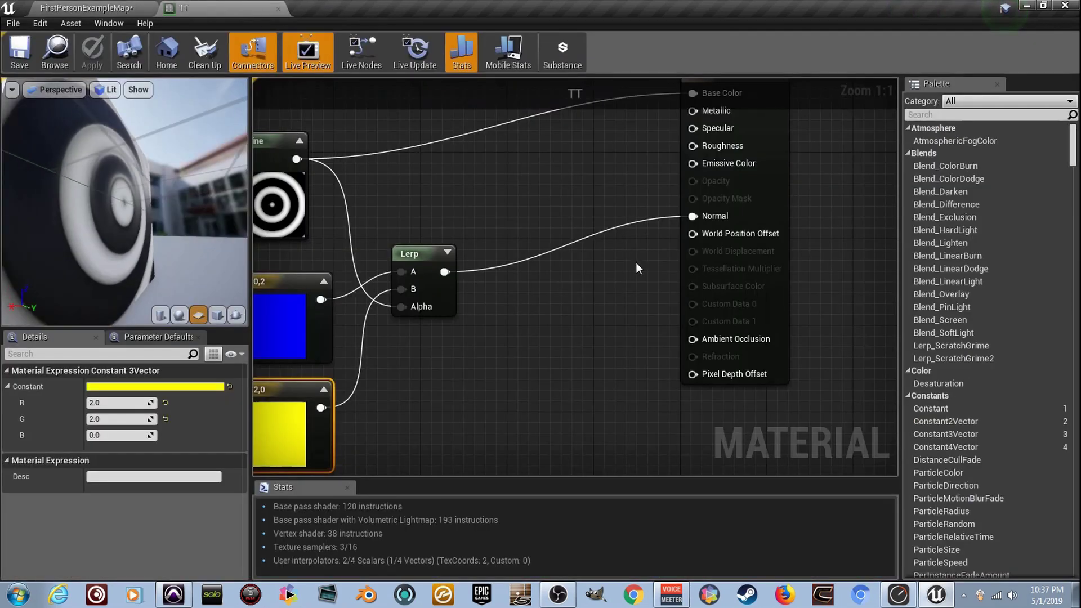
Set the Blend Mode of the TT output node to Translucent.
{"action": "right_click_drag", "start_coordinate": [636, 263], "coordinate": [619, 283]}
{"action": "left_click_drag", "start_coordinate": [129, 208], "coordinate": [192, 222]}
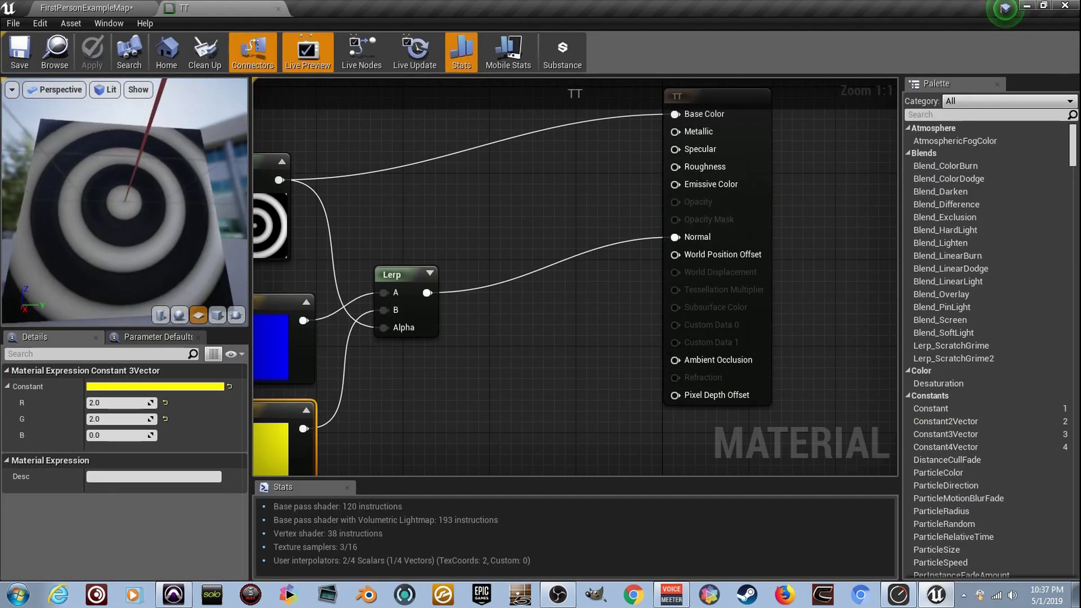
{"action": "scroll", "coordinate": [649, 332], "scroll_direction": "down", "scroll_amount": 4}
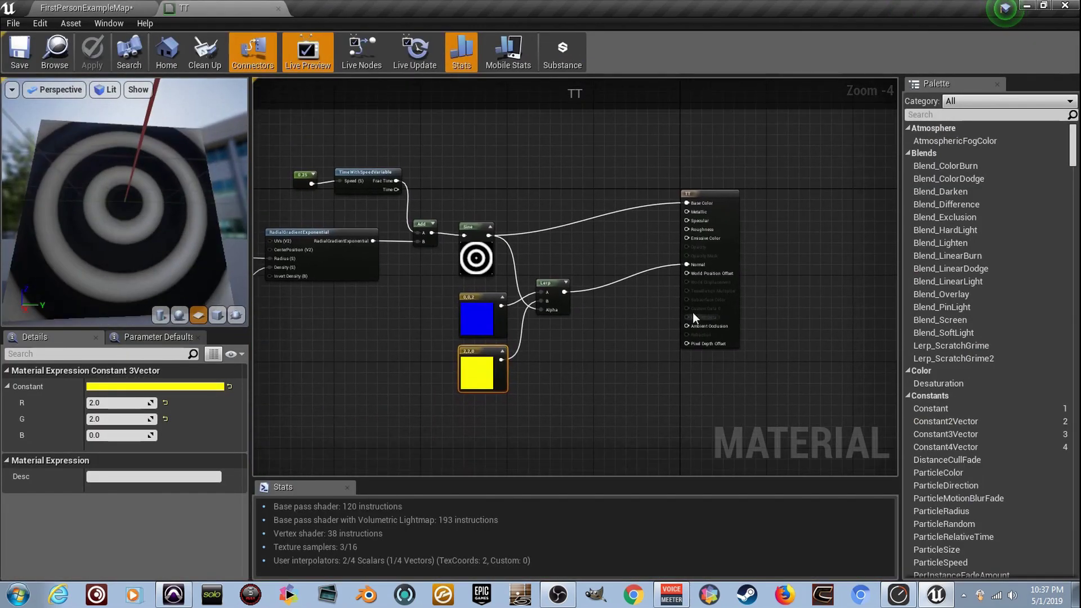
{"action": "scroll", "coordinate": [730, 263], "scroll_direction": "up", "scroll_amount": 4}
{"action": "left_click", "coordinate": [730, 262]}
{"action": "right_click_drag", "start_coordinate": [603, 274], "coordinate": [798, 276]}
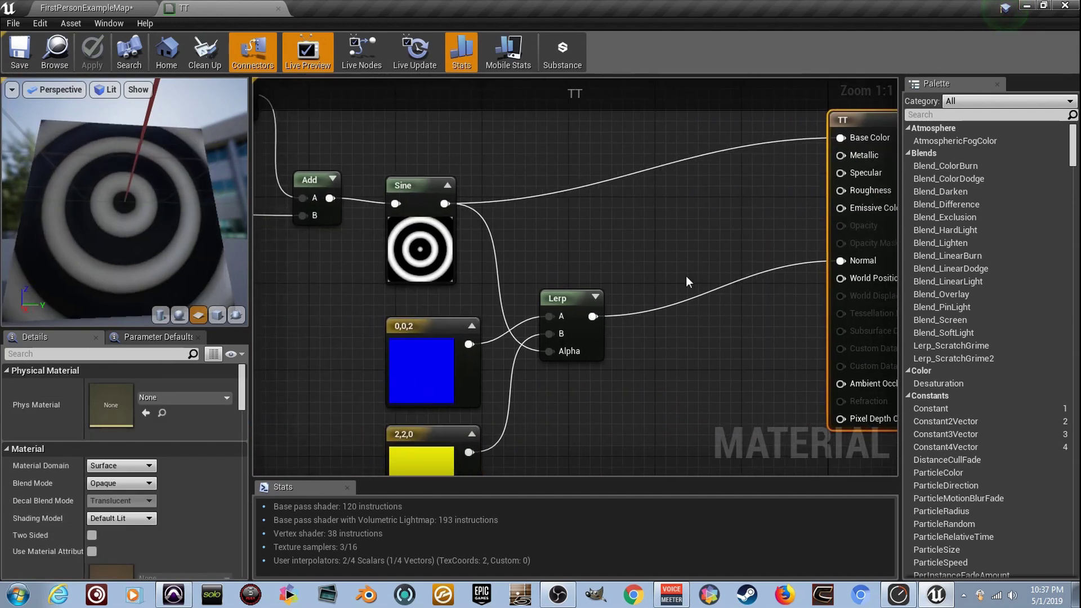
{"action": "left_click", "coordinate": [138, 483]}
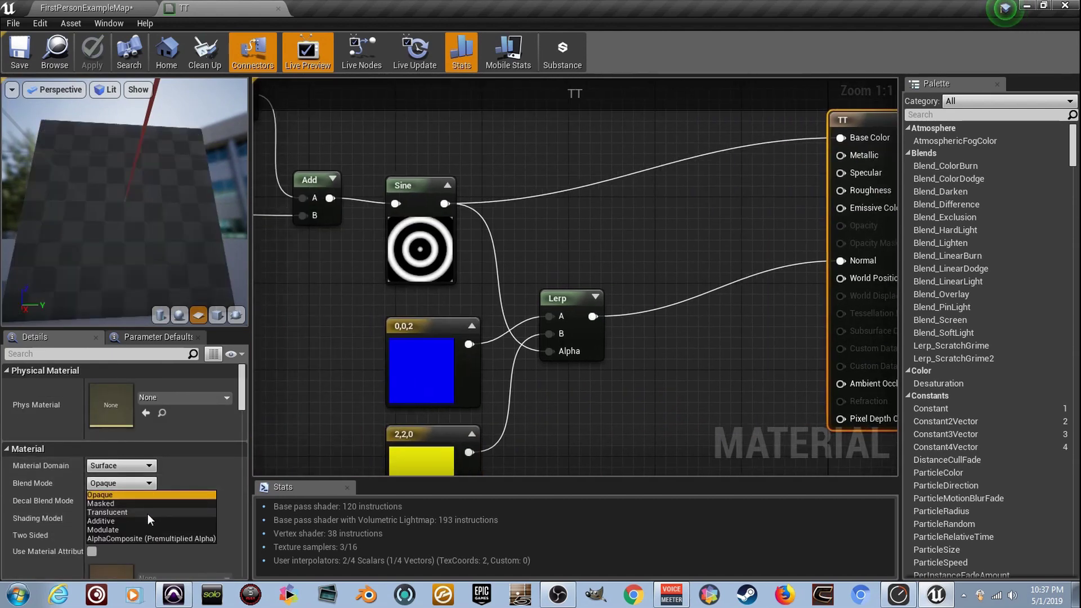
{"action": "left_click", "coordinate": [147, 512]}
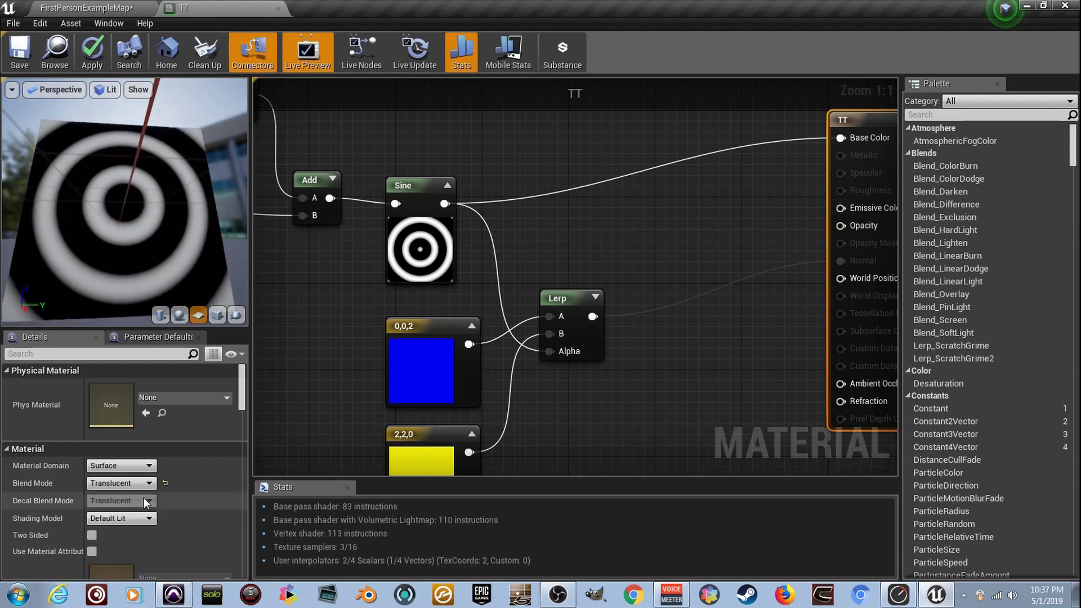
Set the material's Translucency Lighting Mode to Surface ForwardShading.
{"action": "scroll", "coordinate": [144, 498], "scroll_direction": "down", "scroll_amount": 2}
{"action": "scroll", "coordinate": [160, 484], "scroll_direction": "down", "scroll_amount": 5}
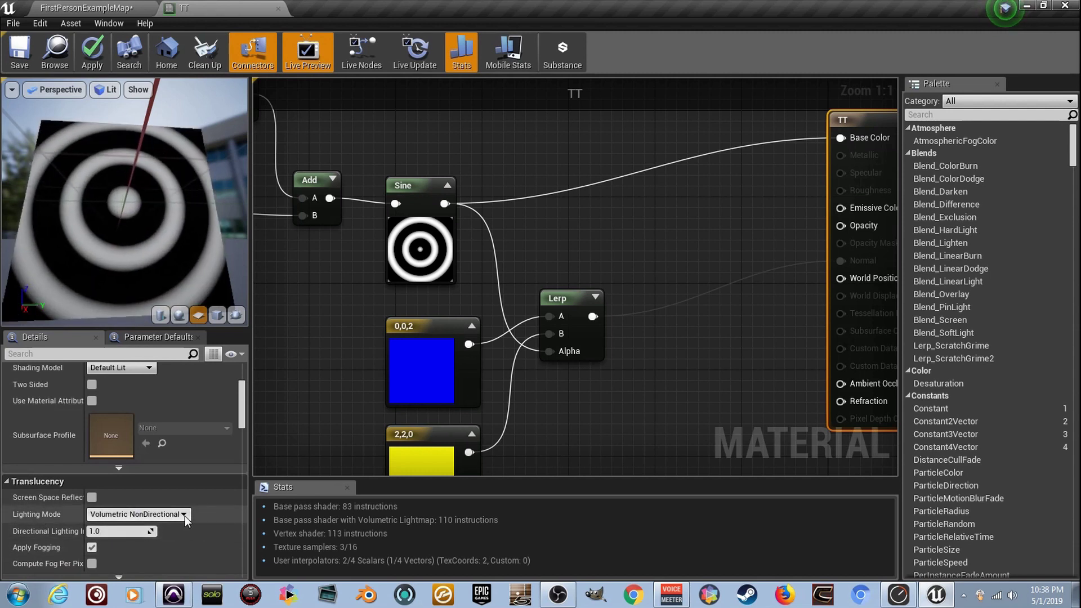
{"action": "left_click", "coordinate": [184, 514]}
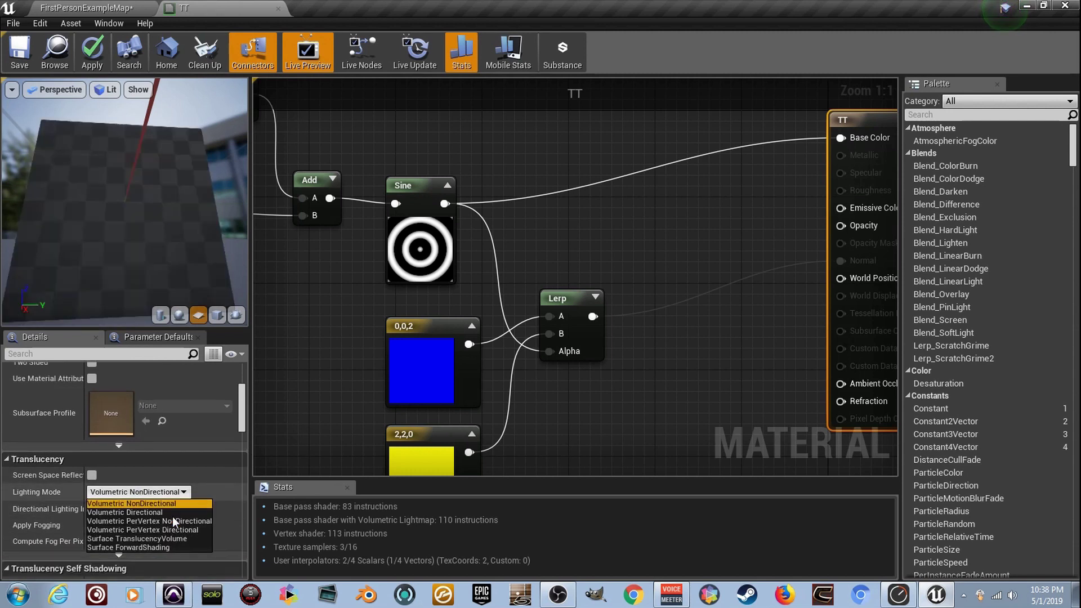
{"action": "left_click", "coordinate": [169, 545]}
{"action": "right_click_drag", "start_coordinate": [588, 376], "coordinate": [480, 390]}
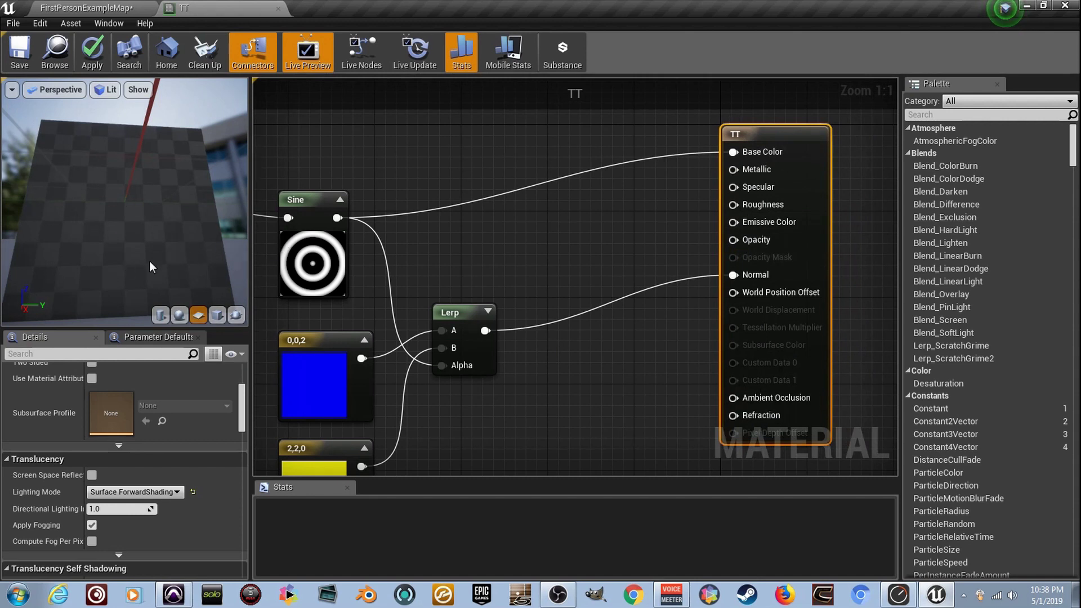
Feed the TT node's Opacity from a new Constant set to 0.1 and disconnect the Sine from Base Color.
{"action": "left_click", "coordinate": [604, 224]}
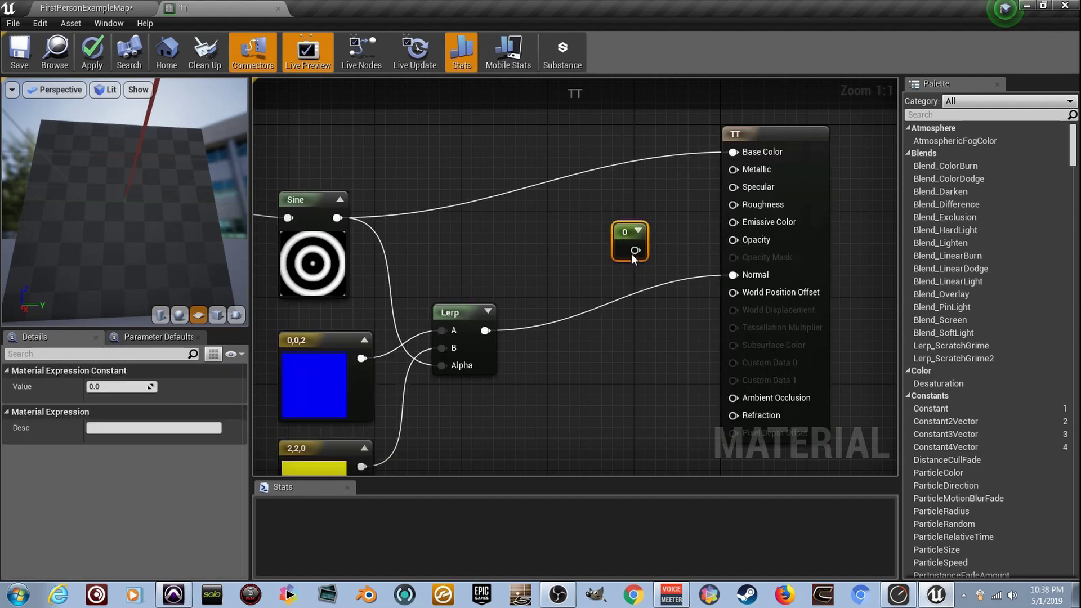
{"action": "left_click_drag", "start_coordinate": [635, 250], "coordinate": [754, 242]}
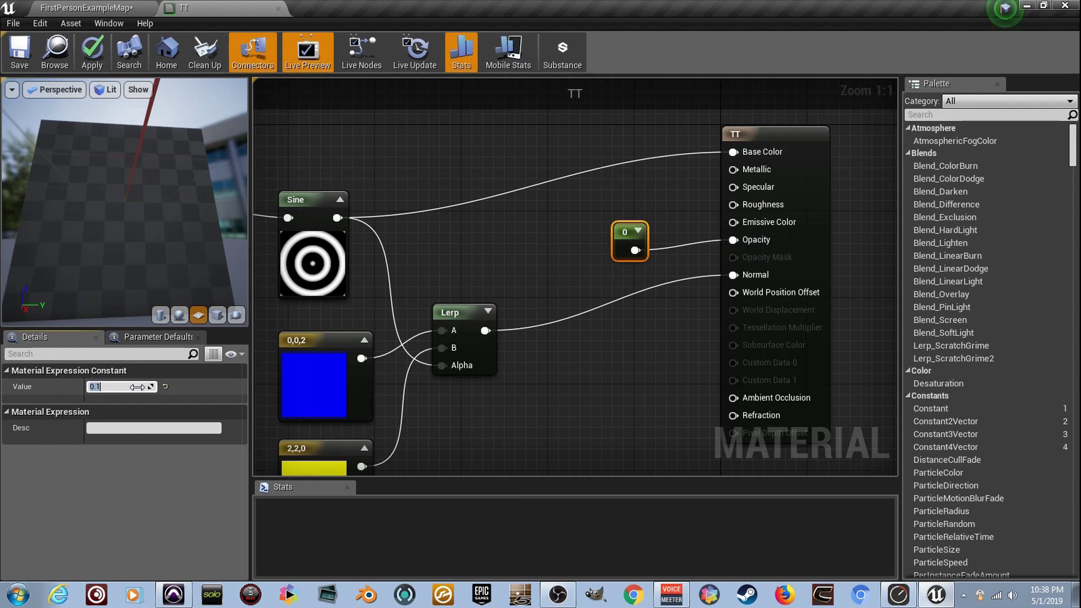
{"action": "left_click_drag", "start_coordinate": [198, 222], "coordinate": [179, 181]}
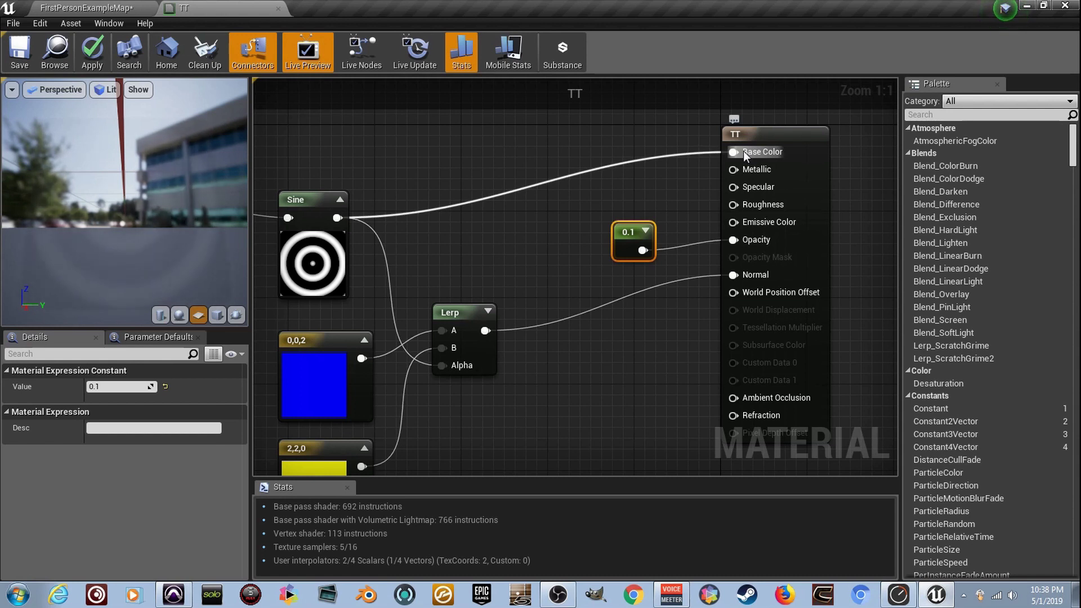
{"action": "right_click_drag", "start_coordinate": [637, 405], "coordinate": [616, 391]}
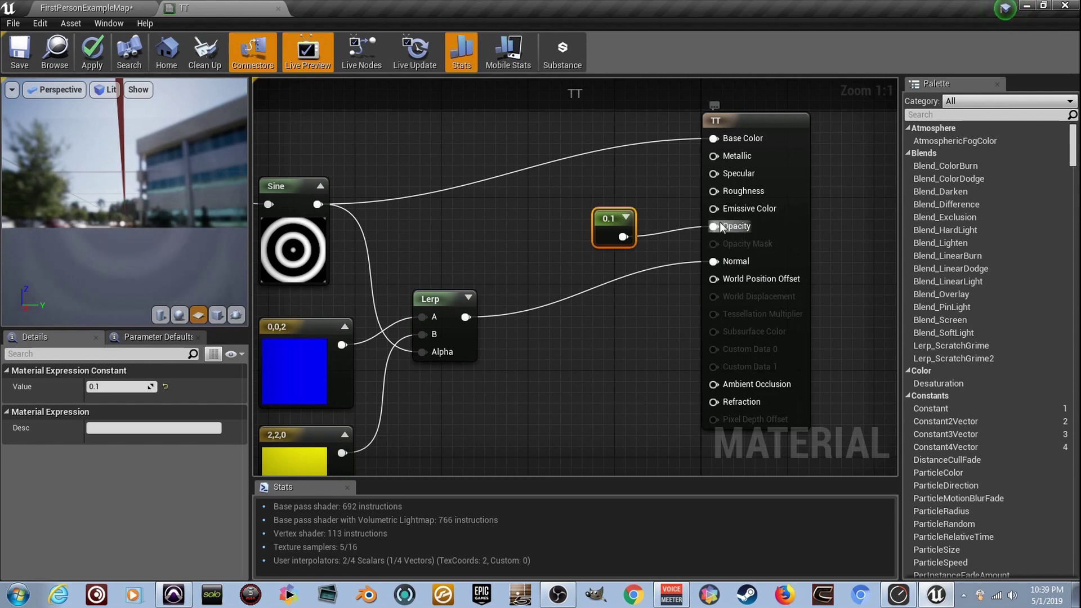
{"action": "left_click", "coordinate": [714, 138], "text": "alt"}
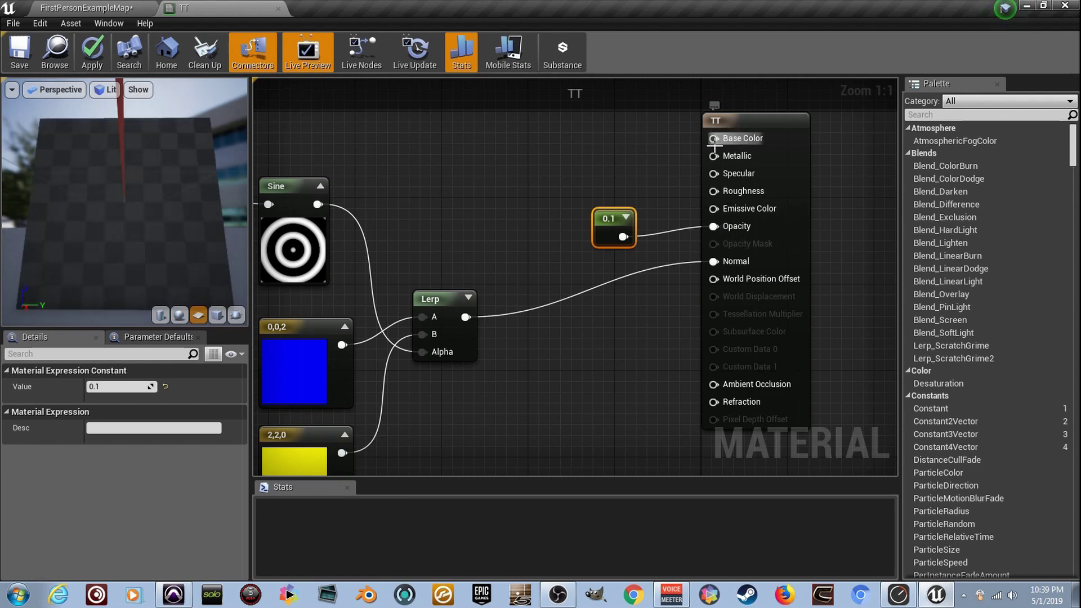
Add a Fresnel node below the existing Lerp and connect its output to the Alpha of a new Lerp.
{"action": "right_click_drag", "start_coordinate": [645, 302], "coordinate": [608, 250]}
{"action": "right_click", "coordinate": [482, 399]}
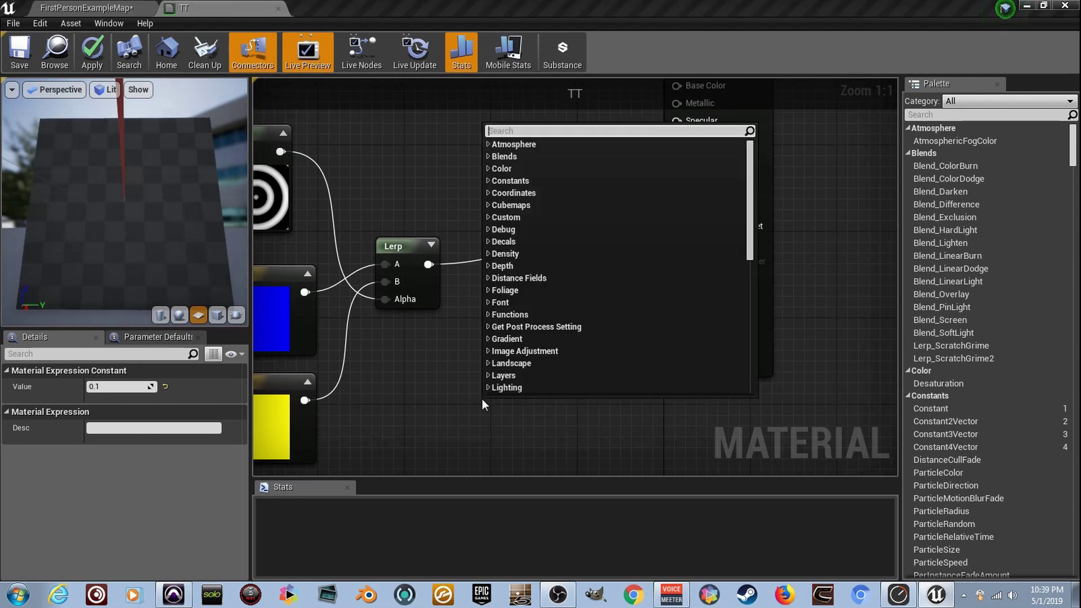
{"action": "type", "text": "fre"}
{"action": "left_click", "coordinate": [550, 207]}
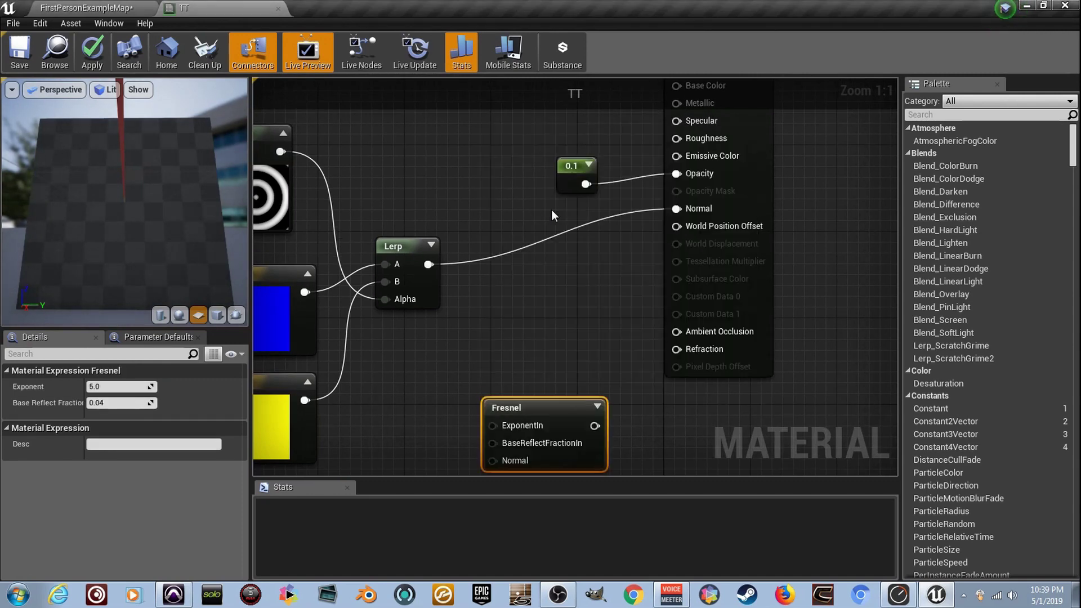
{"action": "left_click_drag", "start_coordinate": [507, 398], "coordinate": [474, 386]}
{"action": "right_click_drag", "start_coordinate": [483, 383], "coordinate": [464, 352]}
{"action": "left_click_drag", "start_coordinate": [467, 353], "coordinate": [435, 407]}
{"action": "right_click_drag", "start_coordinate": [478, 394], "coordinate": [460, 375]}
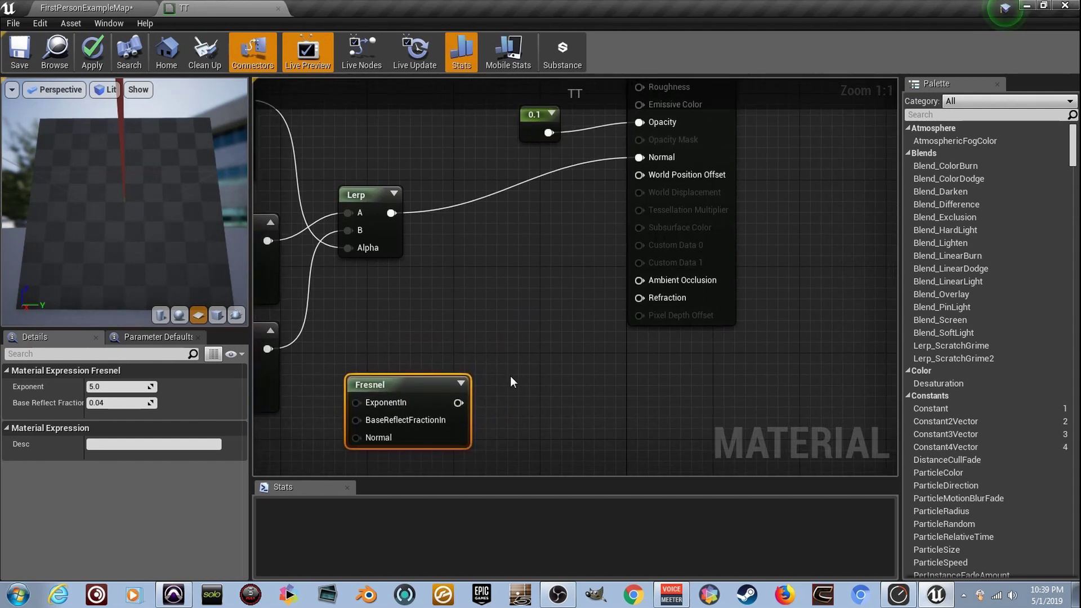
{"action": "left_click", "coordinate": [556, 391]}
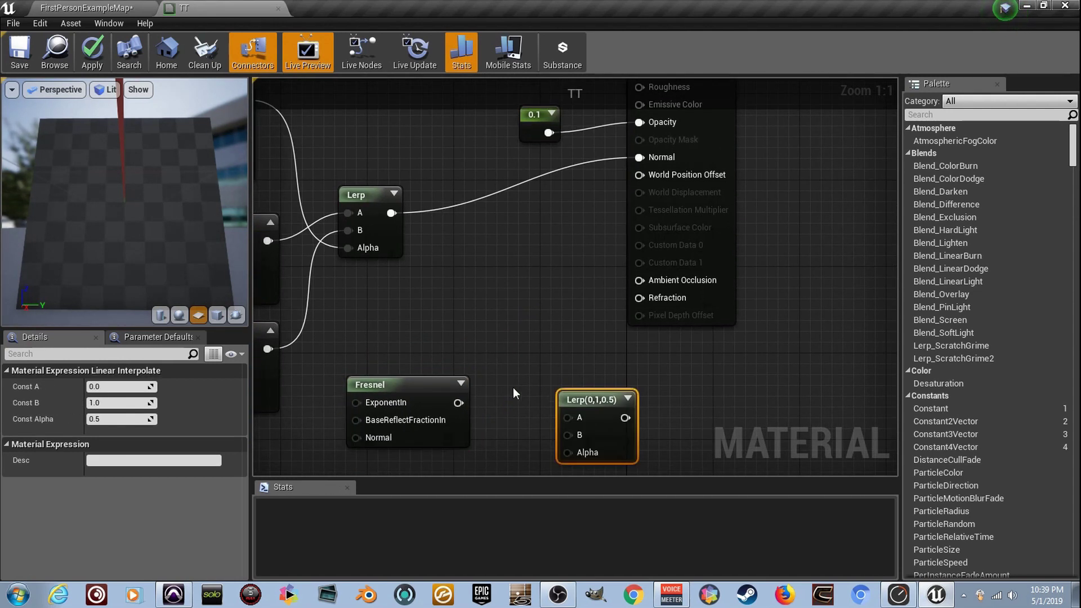
{"action": "left_click_drag", "start_coordinate": [566, 448], "coordinate": [573, 451]}
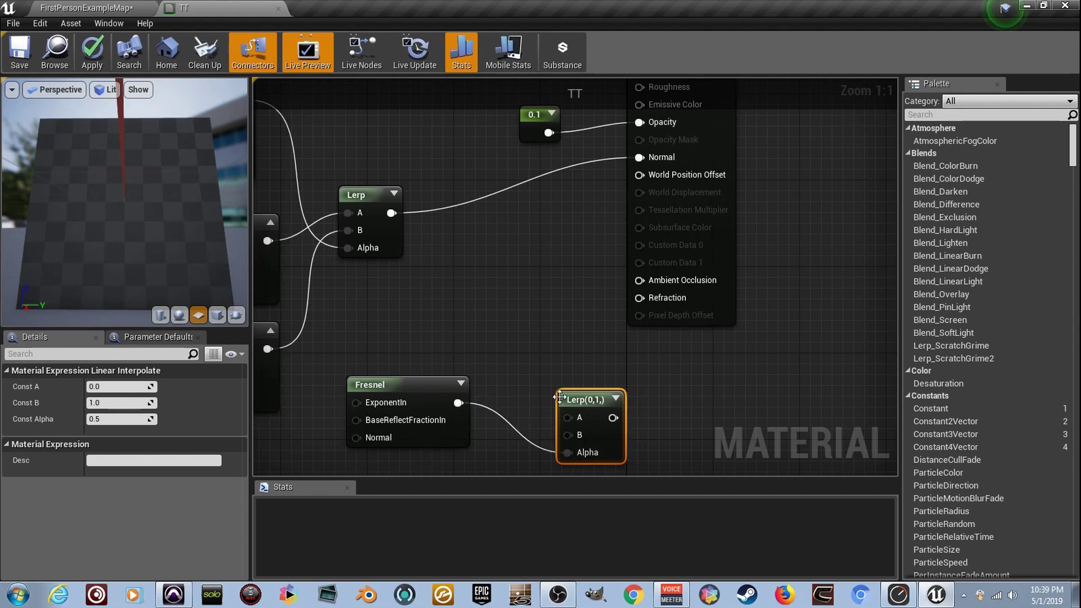
Feed new Constants of 1 and 1.33 into the new Lerp's A and B and connect its output to Refraction.
{"action": "left_click", "coordinate": [480, 253]}
{"action": "left_click", "coordinate": [485, 305]}
{"action": "left_click_drag", "start_coordinate": [476, 337], "coordinate": [446, 339]}
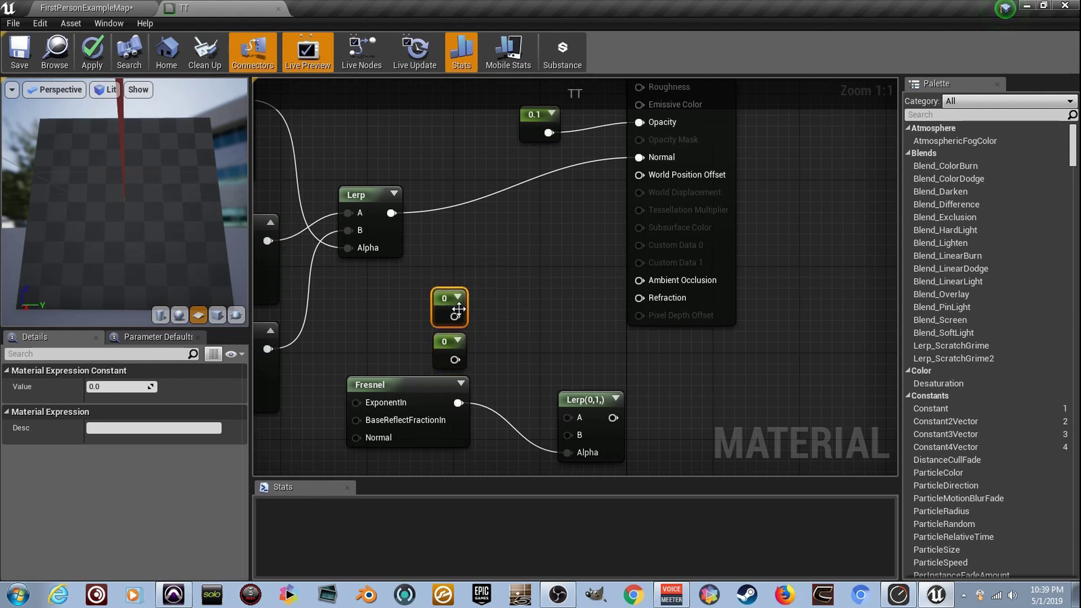
{"action": "left_click_drag", "start_coordinate": [571, 421], "coordinate": [571, 421]}
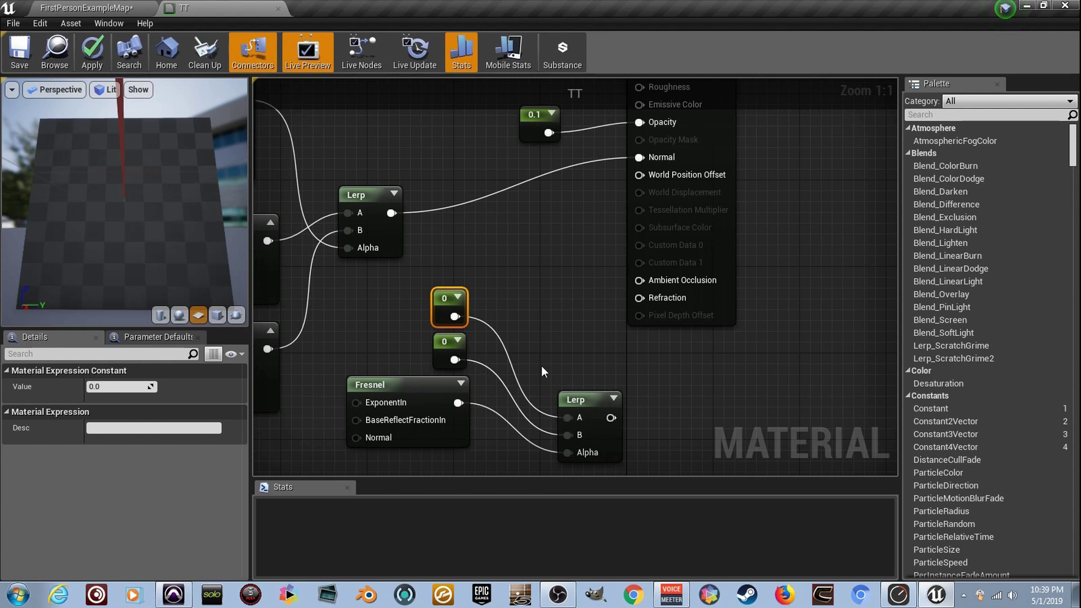
{"action": "left_click_drag", "start_coordinate": [634, 306], "coordinate": [639, 296]}
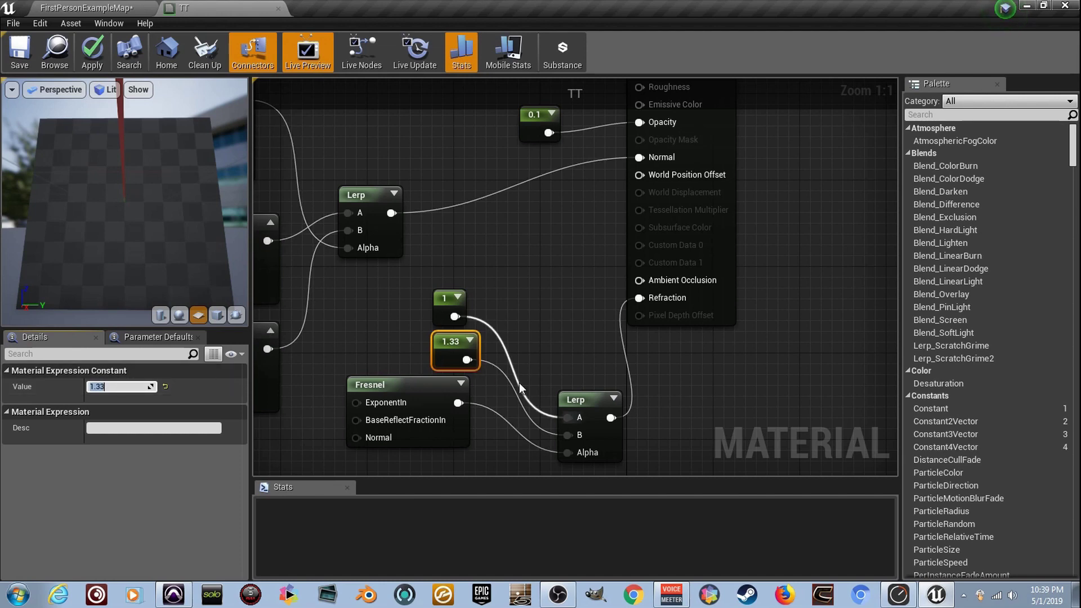
Save the material and inspect its refractive ripples on the floor plane in the FirstPersonExampleMap level.
{"action": "scroll", "coordinate": [529, 272], "scroll_direction": "down", "scroll_amount": 5}
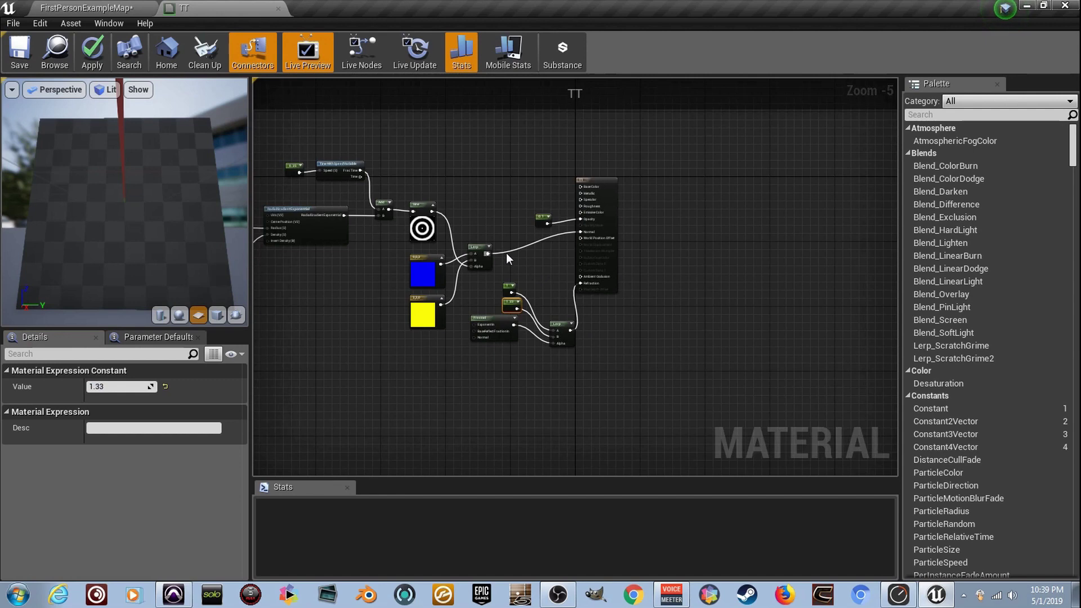
{"action": "scroll", "coordinate": [507, 252], "scroll_direction": "up", "scroll_amount": 4}
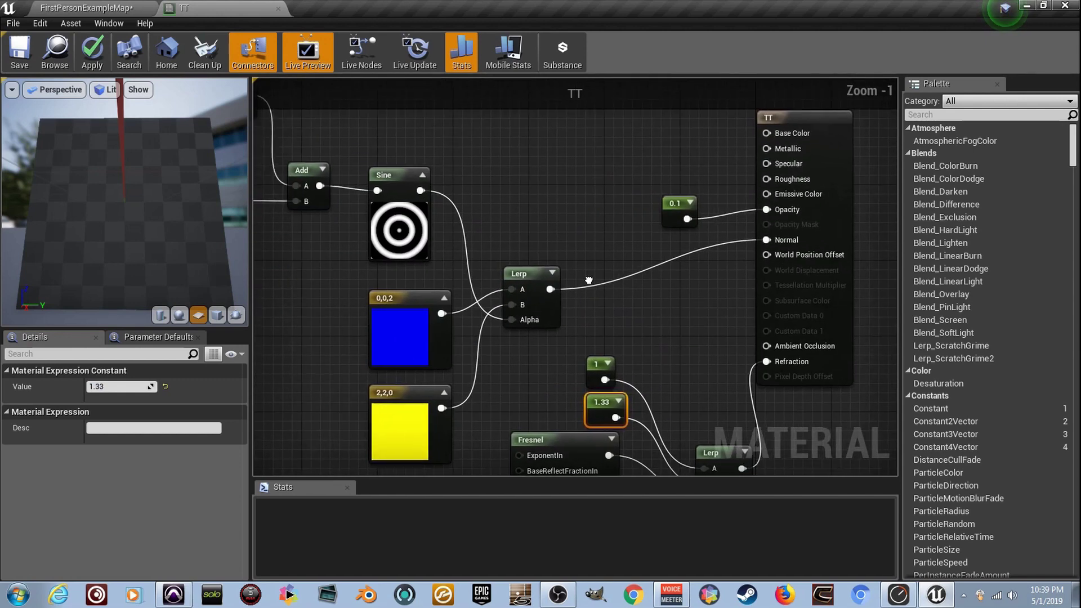
{"action": "left_click", "coordinate": [18, 58]}
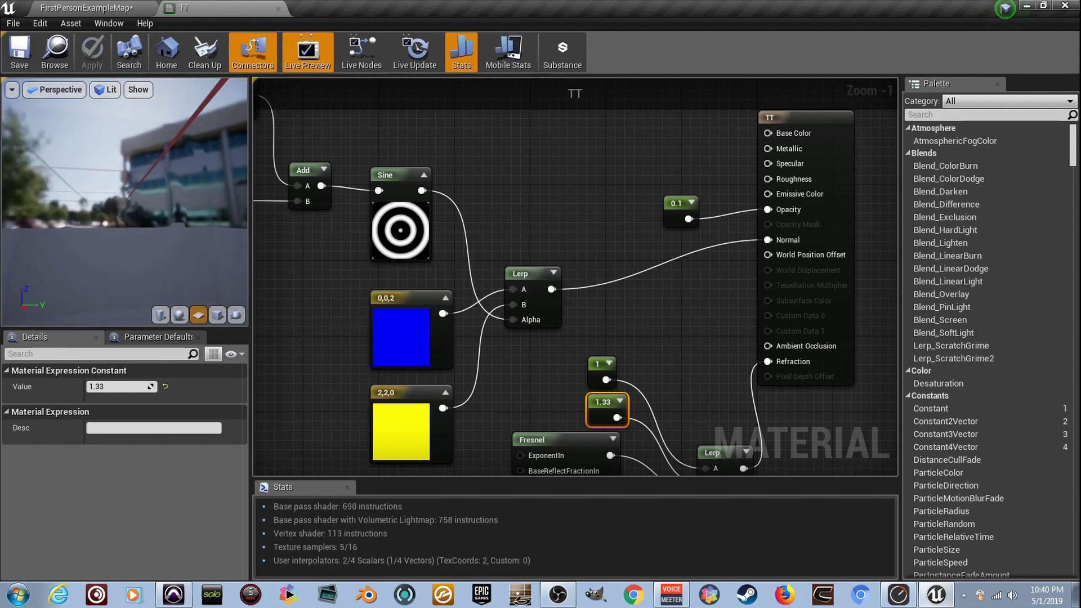
{"action": "left_click", "coordinate": [117, 7]}
{"action": "right_click_drag", "start_coordinate": [511, 350], "coordinate": [552, 382]}
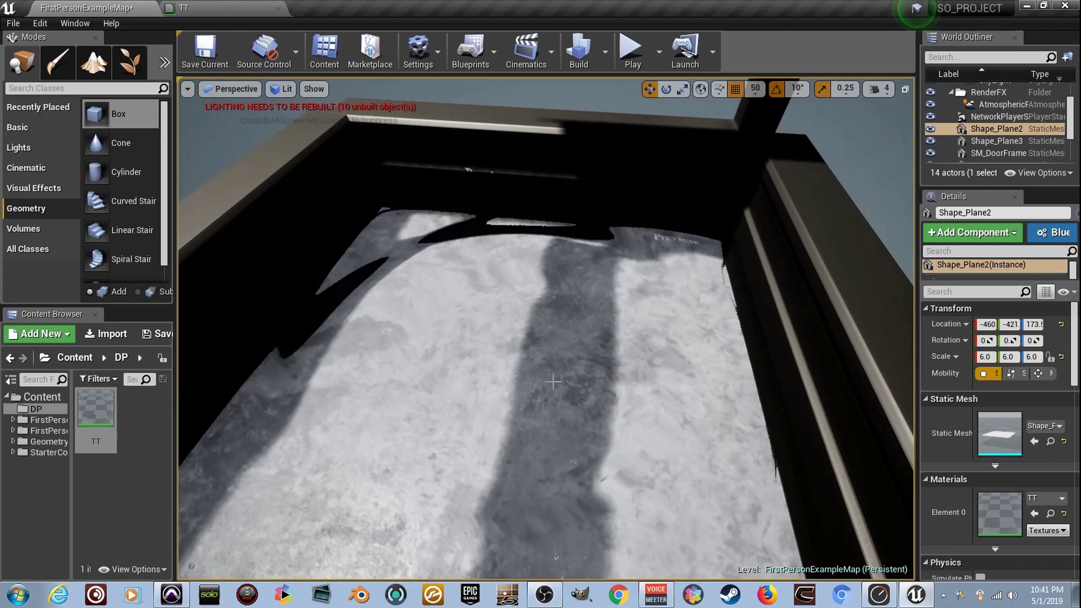
{"action": "right_click_drag", "start_coordinate": [553, 382], "coordinate": [243, 341]}
{"action": "key", "text": "g"}
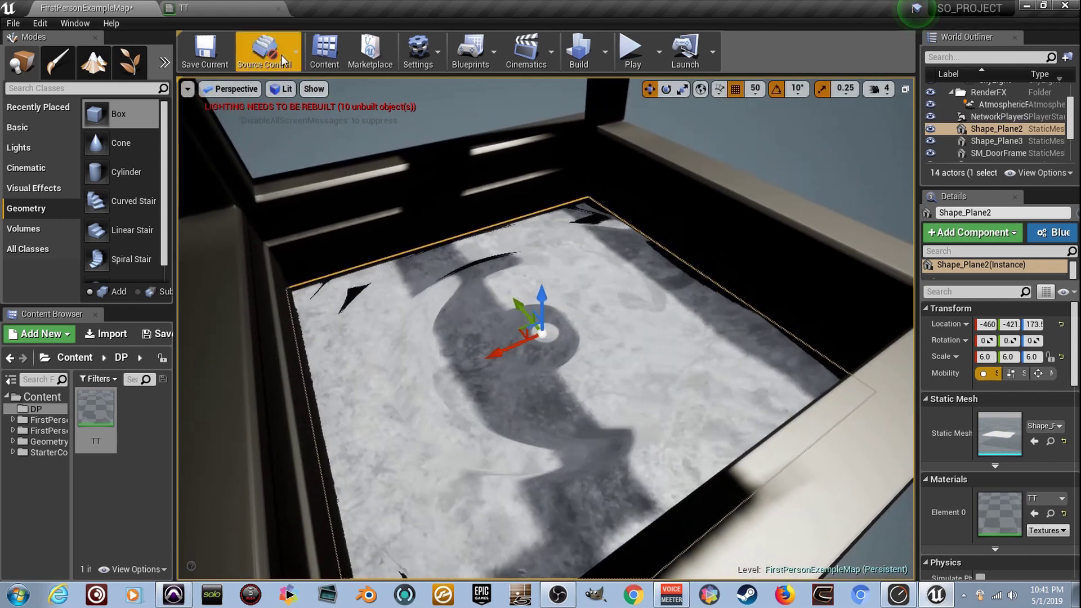
Return to the TT material graph and examine the output node's World Displacement and Tessellation Multiplier inputs.
{"action": "left_click", "coordinate": [228, 7]}
{"action": "right_click_drag", "start_coordinate": [595, 303], "coordinate": [553, 324]}
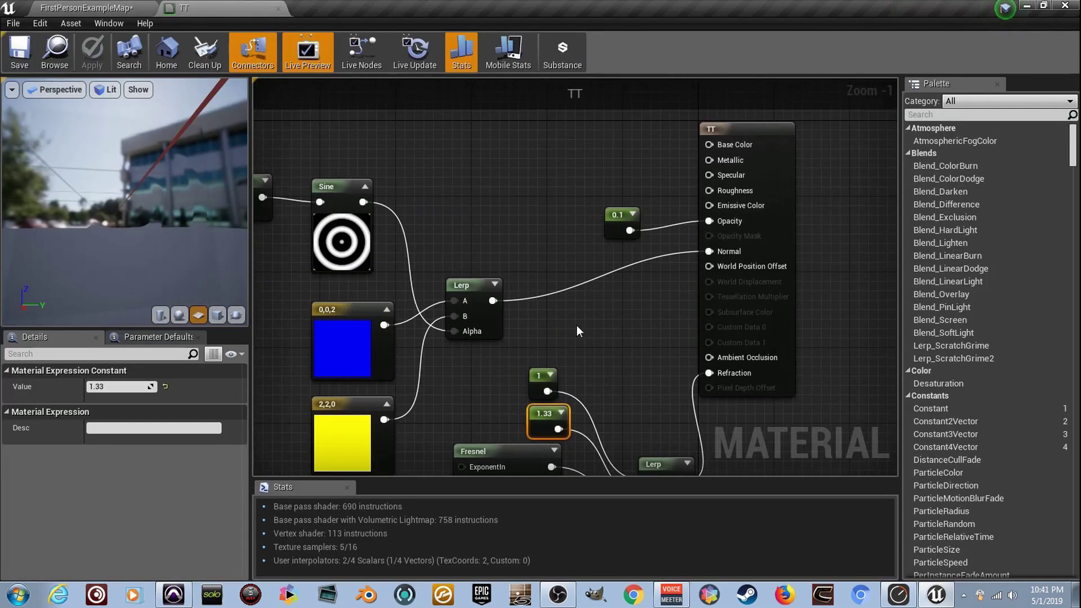
{"action": "right_click_drag", "start_coordinate": [660, 337], "coordinate": [586, 333]}
{"action": "scroll", "coordinate": [585, 273], "scroll_direction": "up", "scroll_amount": 8}
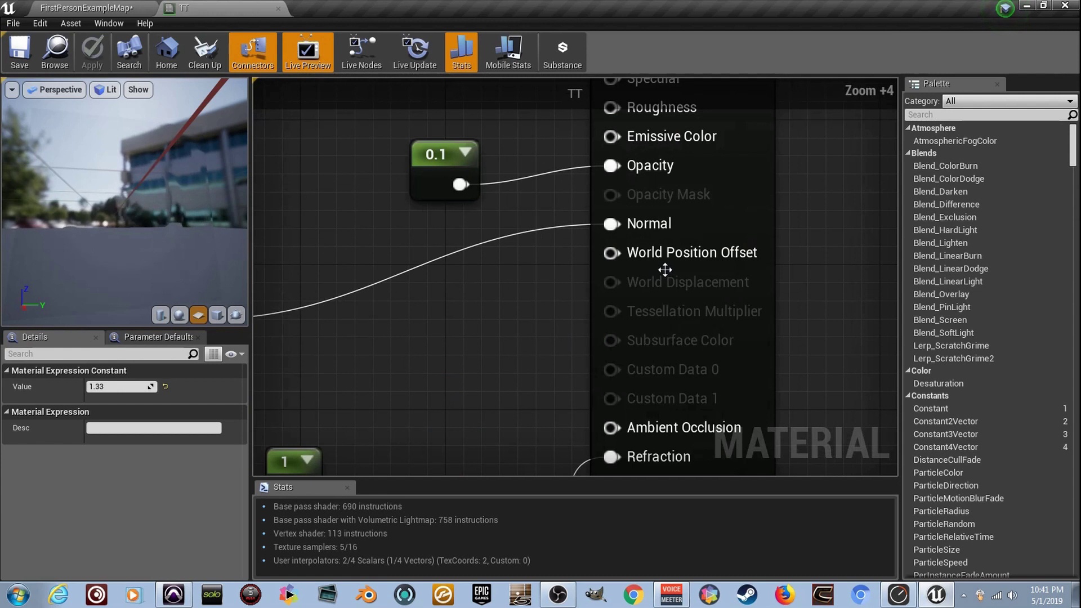
{"action": "right_click_drag", "start_coordinate": [580, 272], "coordinate": [555, 316]}
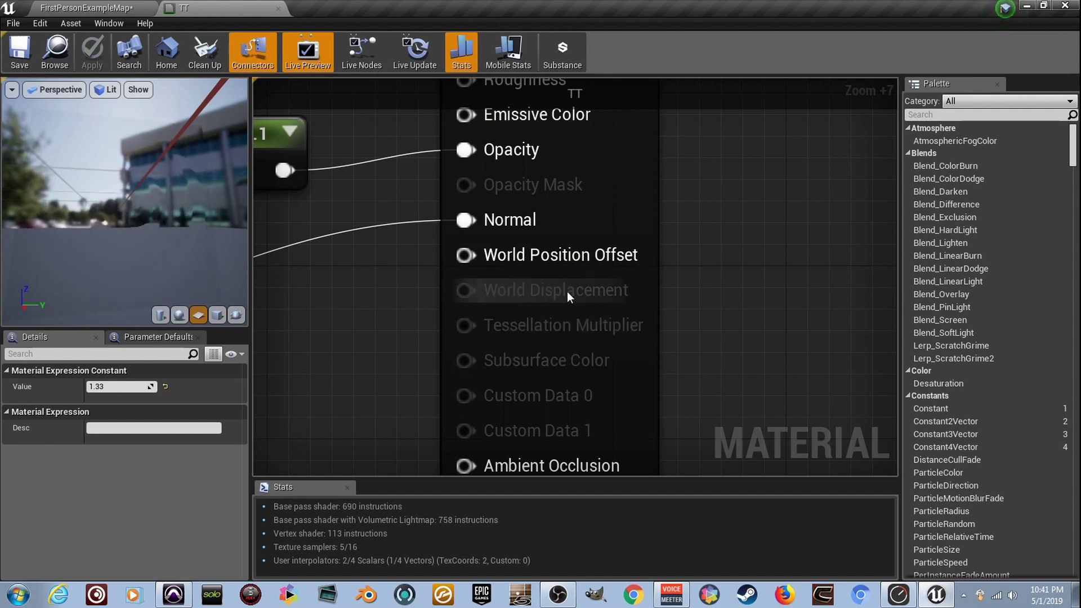
{"action": "right_click_drag", "start_coordinate": [619, 312], "coordinate": [625, 313]}
{"action": "scroll", "coordinate": [668, 317], "scroll_direction": "down", "scroll_amount": 2}
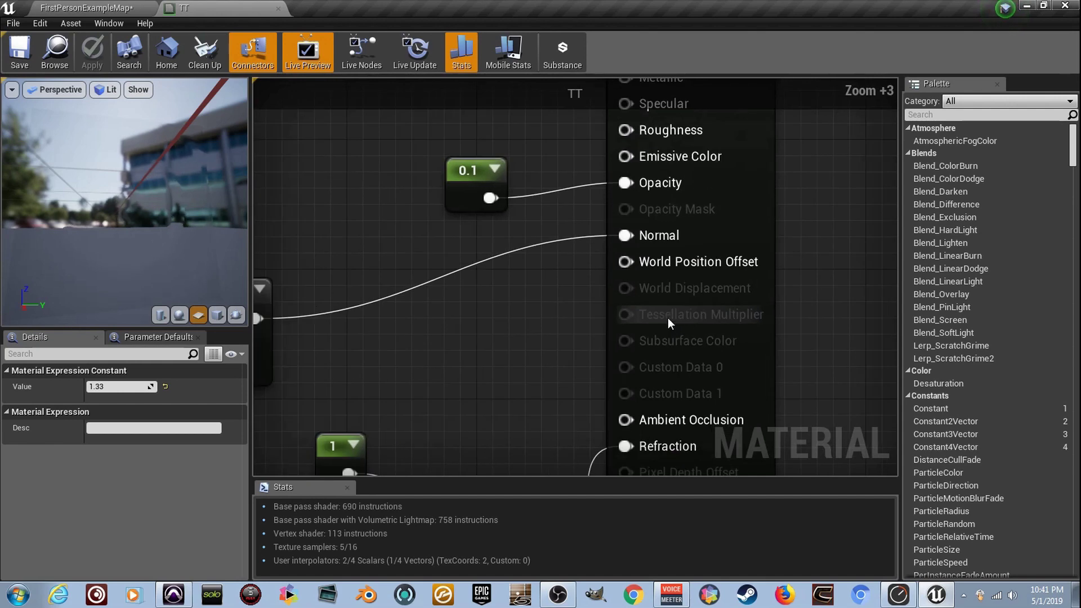
{"action": "scroll", "coordinate": [694, 318], "scroll_direction": "up", "scroll_amount": 1}
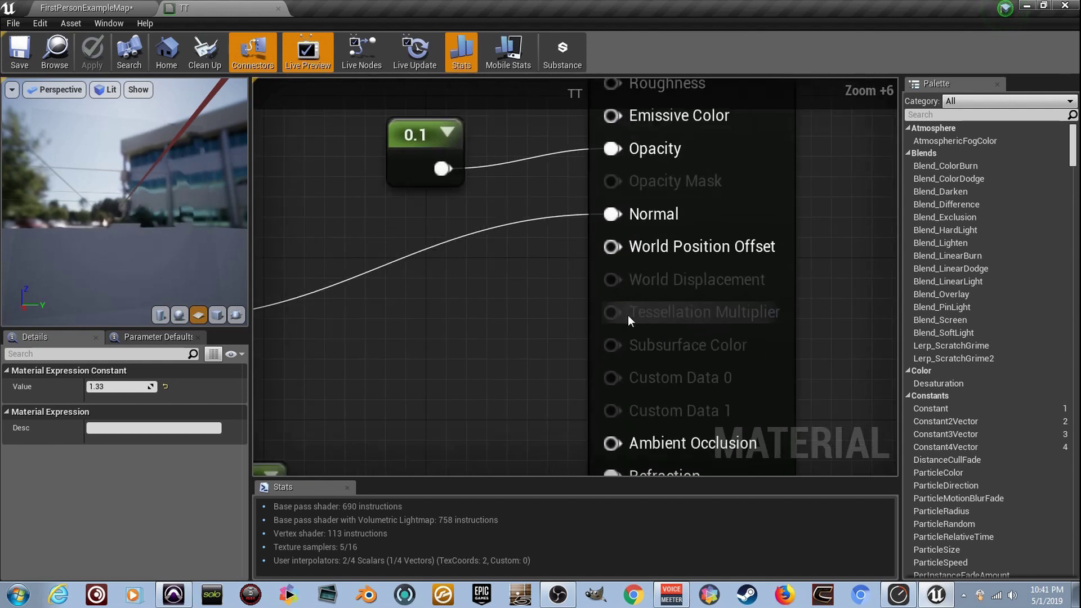
Set the TT material's D3D11 Tessellation Mode to PN Triangles.
{"action": "left_click", "coordinate": [770, 274]}
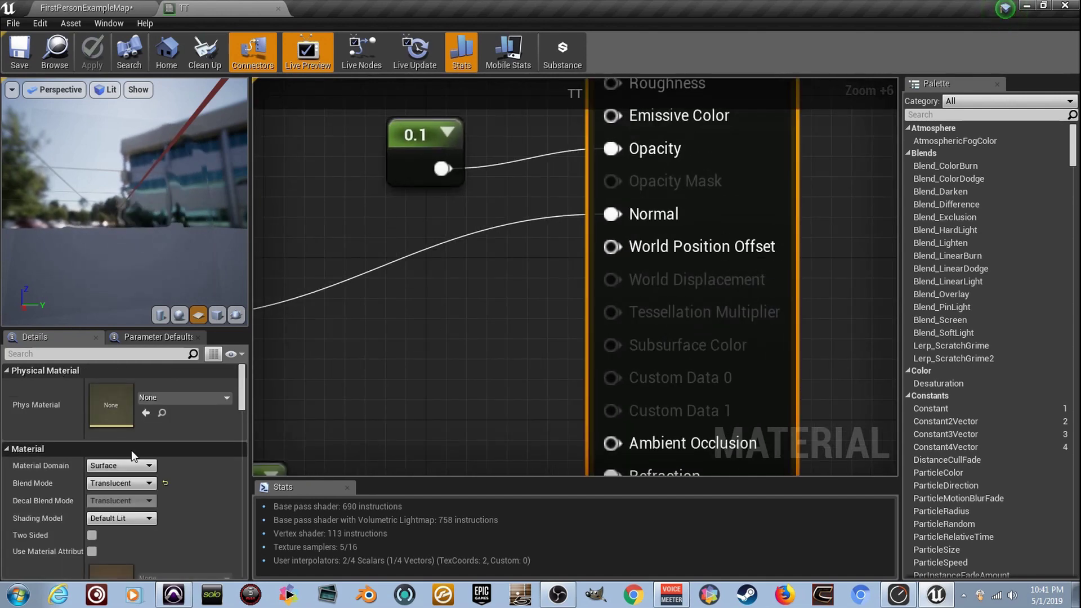
{"action": "scroll", "coordinate": [148, 453], "scroll_direction": "down", "scroll_amount": 1}
{"action": "scroll", "coordinate": [148, 445], "scroll_direction": "up", "scroll_amount": 1}
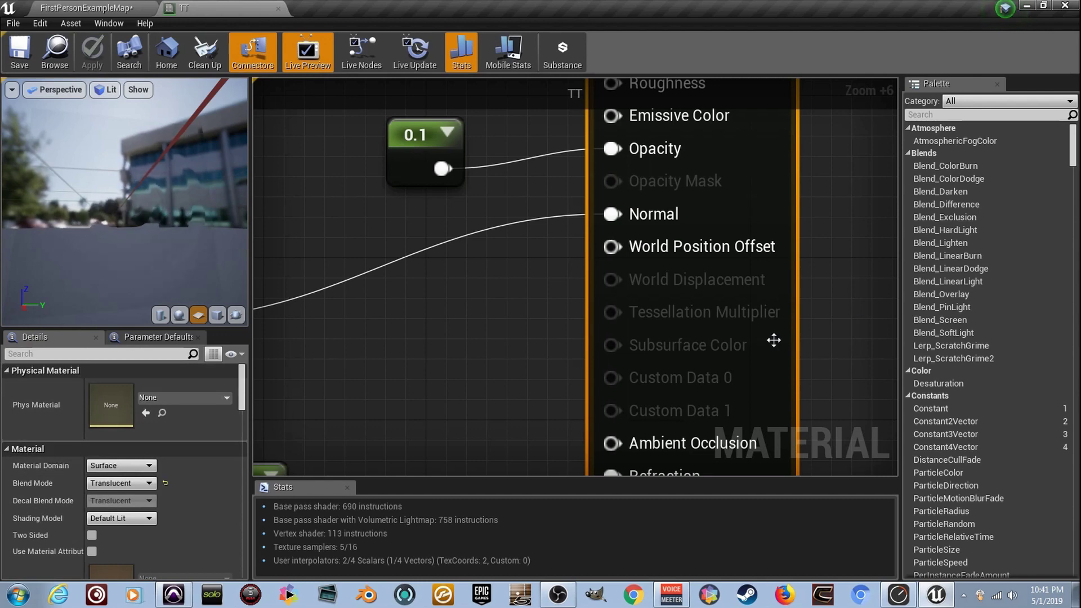
{"action": "scroll", "coordinate": [122, 476], "scroll_direction": "down", "scroll_amount": 1}
{"action": "scroll", "coordinate": [121, 476], "scroll_direction": "down", "scroll_amount": 20}
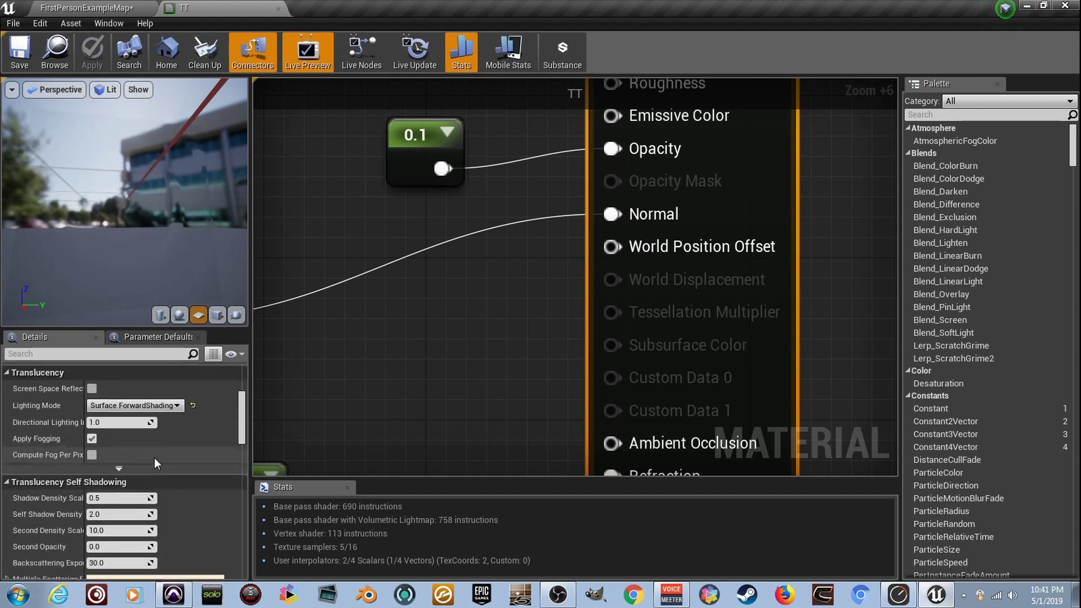
{"action": "scroll", "coordinate": [127, 458], "scroll_direction": "down", "scroll_amount": 15}
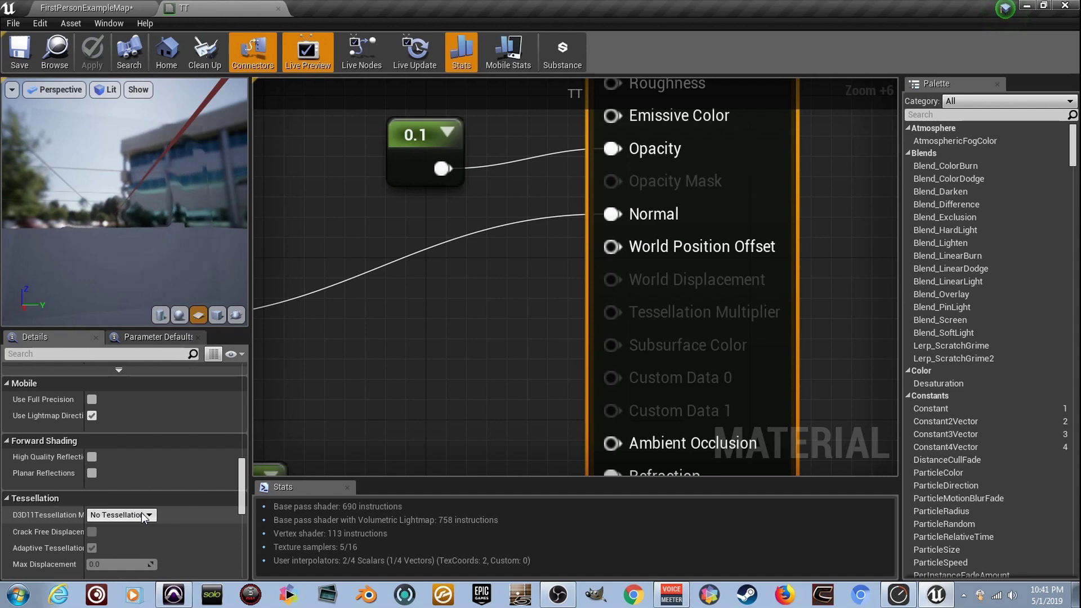
{"action": "left_click", "coordinate": [143, 515]}
{"action": "left_click", "coordinate": [137, 547]}
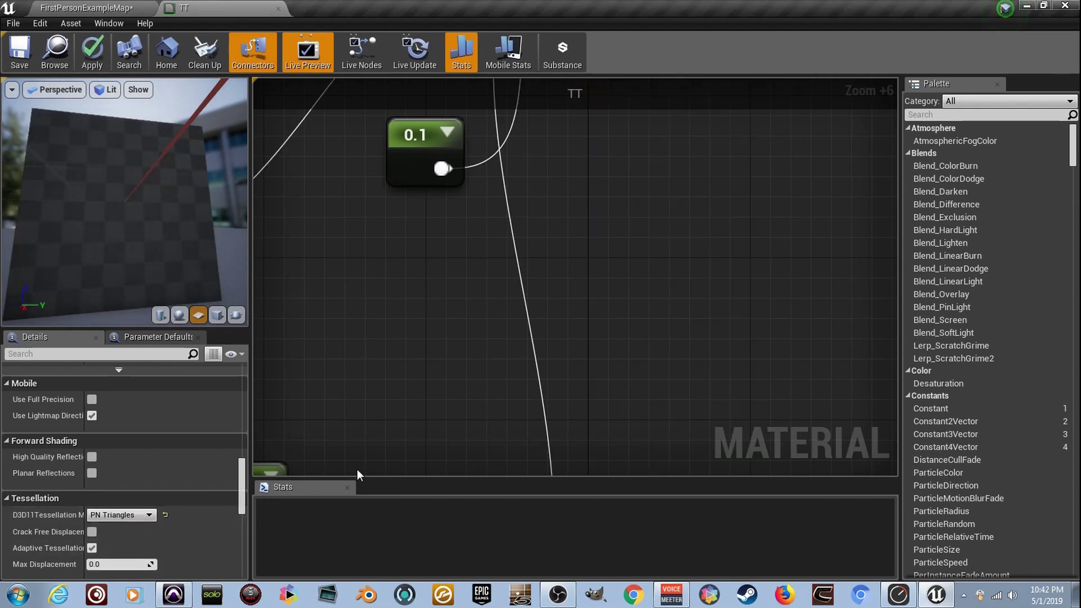
Add a VertexNormalWS node to the graph between the upper Lerp and the TT output node.
{"action": "scroll", "coordinate": [515, 343], "scroll_direction": "down", "scroll_amount": 6}
{"action": "right_click_drag", "start_coordinate": [592, 349], "coordinate": [676, 294]}
{"action": "scroll", "coordinate": [495, 326], "scroll_direction": "up", "scroll_amount": 7}
{"action": "scroll", "coordinate": [513, 295], "scroll_direction": "down", "scroll_amount": 4}
{"action": "scroll", "coordinate": [646, 294], "scroll_direction": "down", "scroll_amount": 1}
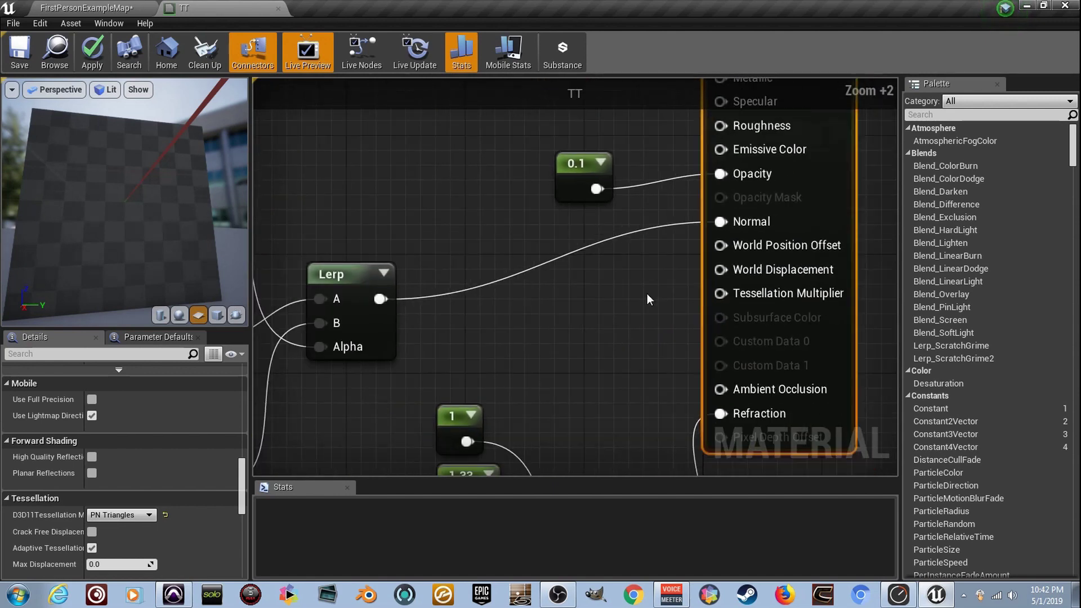
{"action": "right_click", "coordinate": [516, 294]}
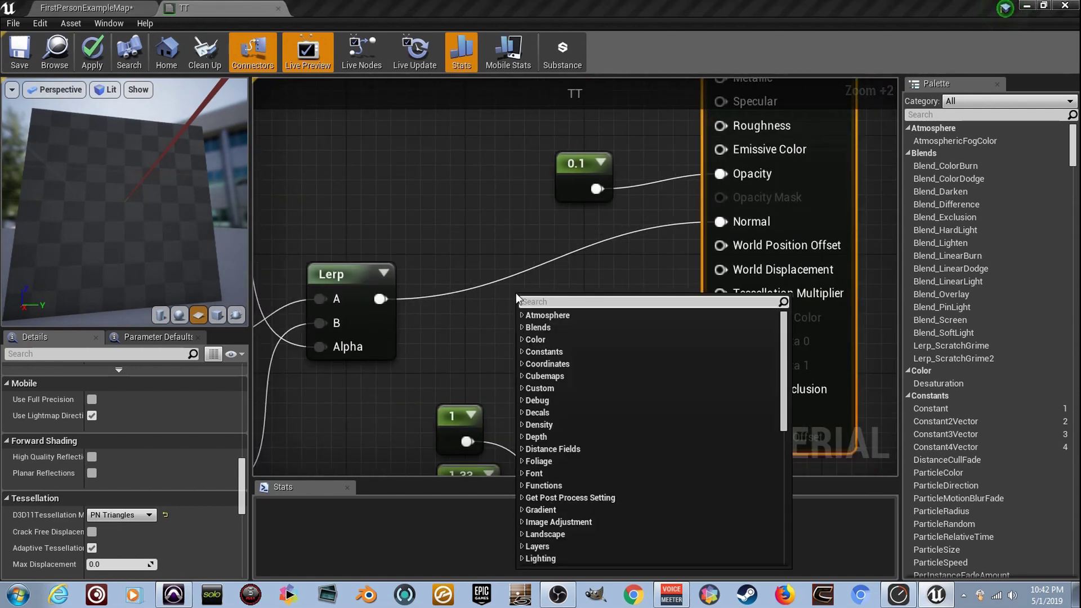
{"action": "type", "text": "vert"}
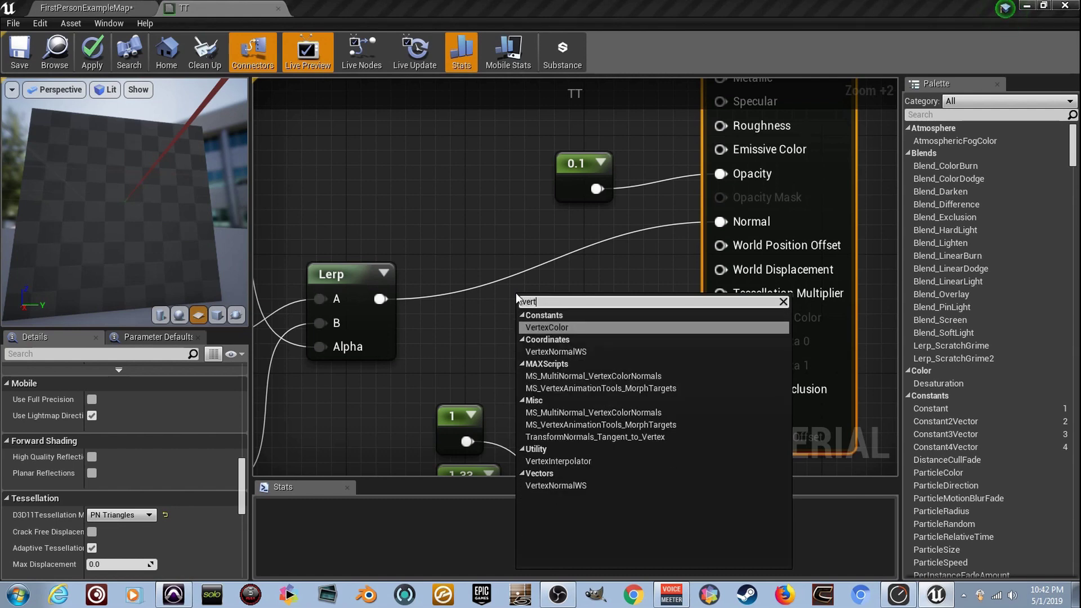
{"action": "left_click", "coordinate": [579, 351]}
Move the upper Lerp and the 0.1 constant higher, and place the VertexNormalWS node just beside that Lerp.
{"action": "scroll", "coordinate": [562, 309], "scroll_direction": "down", "scroll_amount": 4}
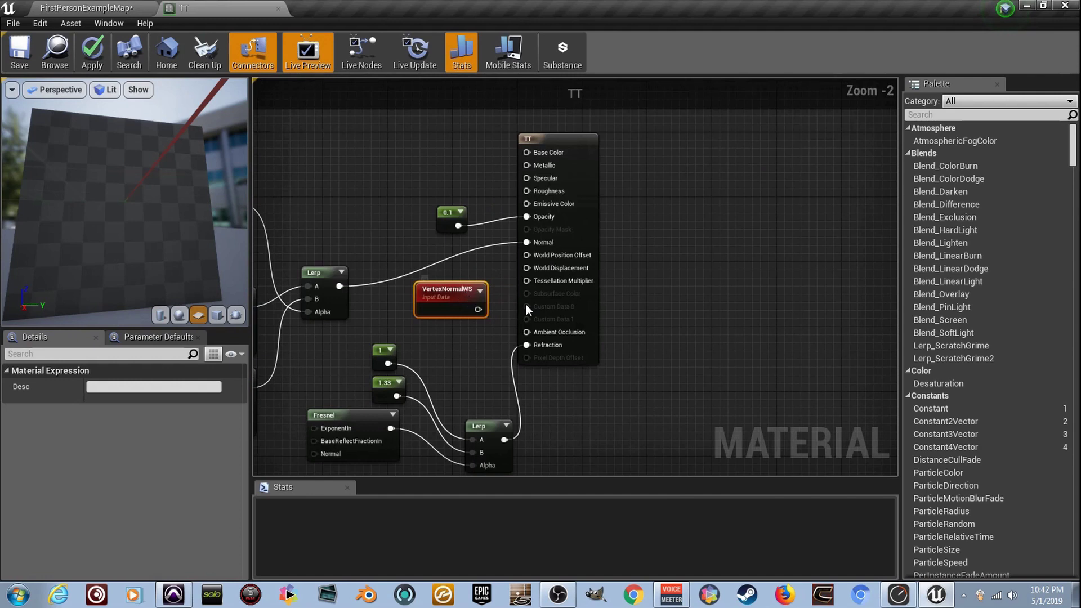
{"action": "left_click", "coordinate": [645, 336]}
{"action": "scroll", "coordinate": [417, 301], "scroll_direction": "up", "scroll_amount": 1}
{"action": "left_click_drag", "start_coordinate": [326, 285], "coordinate": [329, 248]}
{"action": "left_click_drag", "start_coordinate": [462, 210], "coordinate": [460, 173]}
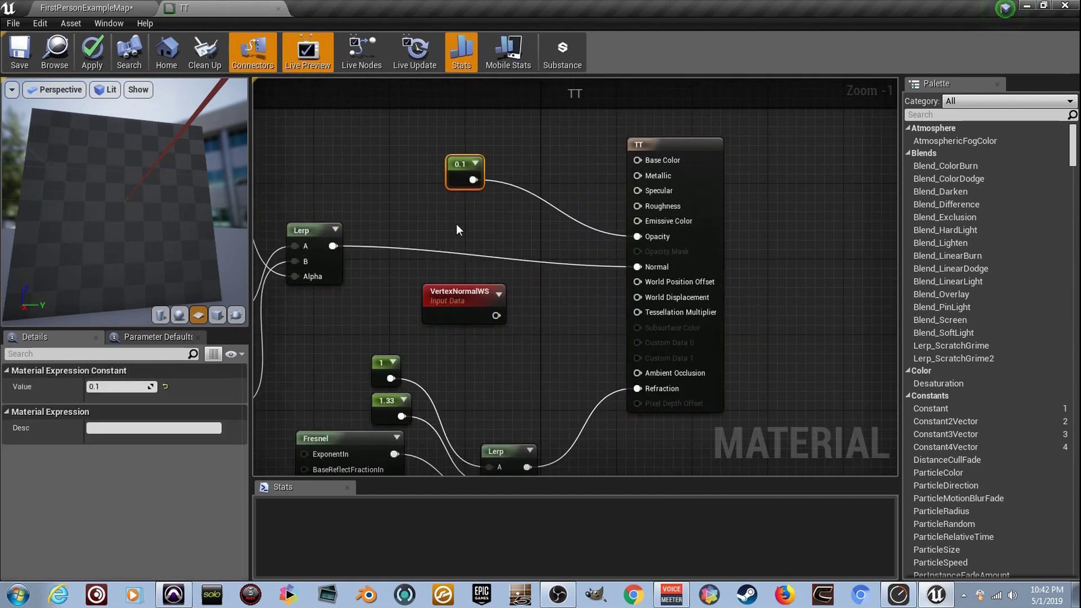
{"action": "left_click_drag", "start_coordinate": [459, 291], "coordinate": [420, 266]}
{"action": "right_click_drag", "start_coordinate": [422, 264], "coordinate": [561, 265]}
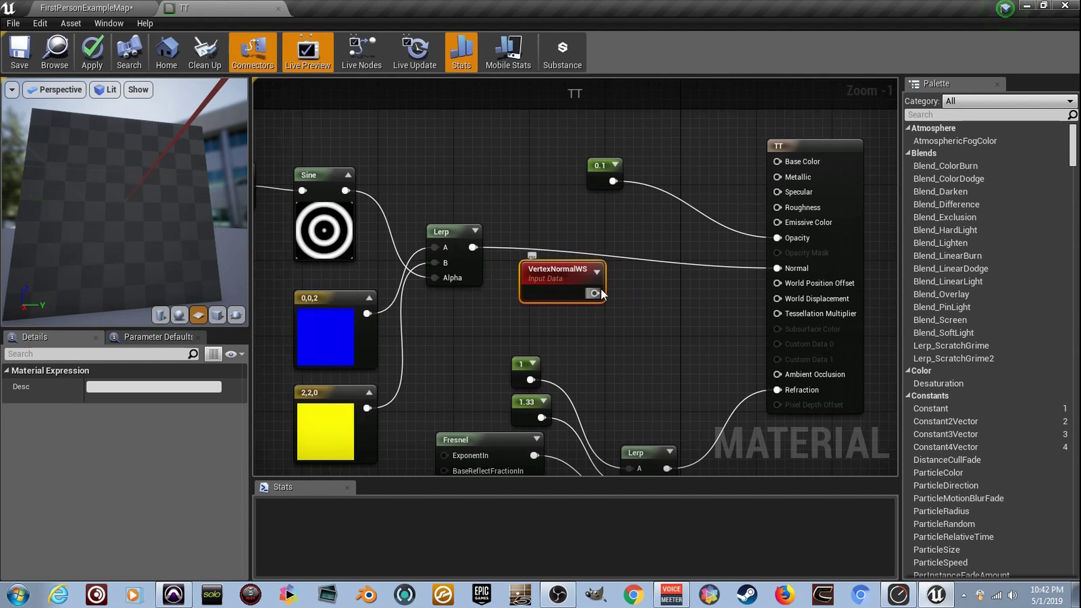
{"action": "left_click_drag", "start_coordinate": [600, 294], "coordinate": [590, 284]}
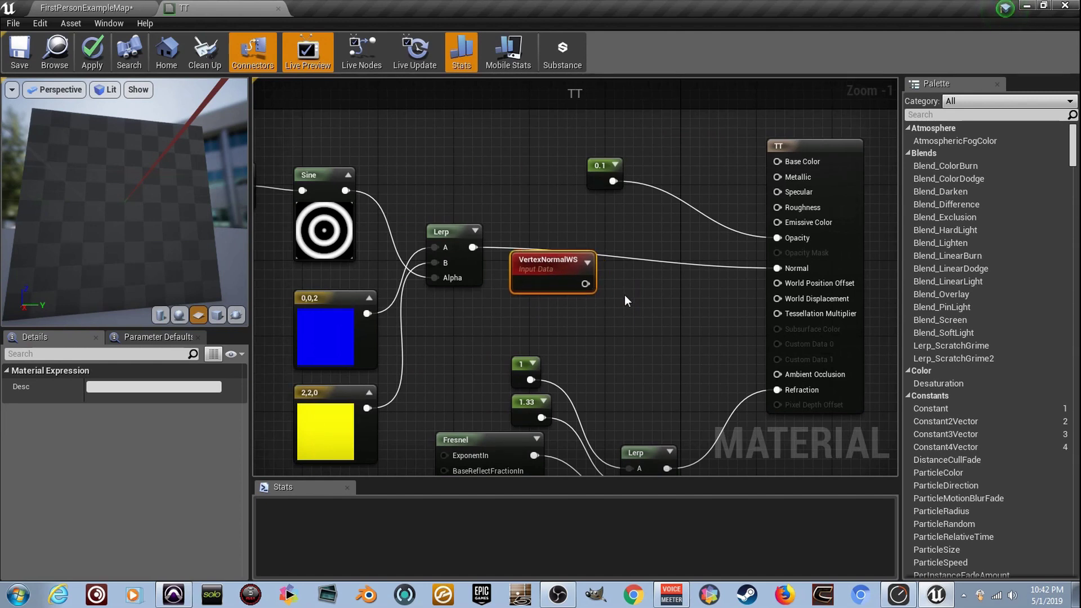
Add a Multiply node below VertexNormalWS and connect the VertexNormalWS output to its A input.
{"action": "left_click", "coordinate": [625, 300]}
{"action": "left_click_drag", "start_coordinate": [638, 304], "coordinate": [543, 308]}
{"action": "left_click", "coordinate": [511, 204]}
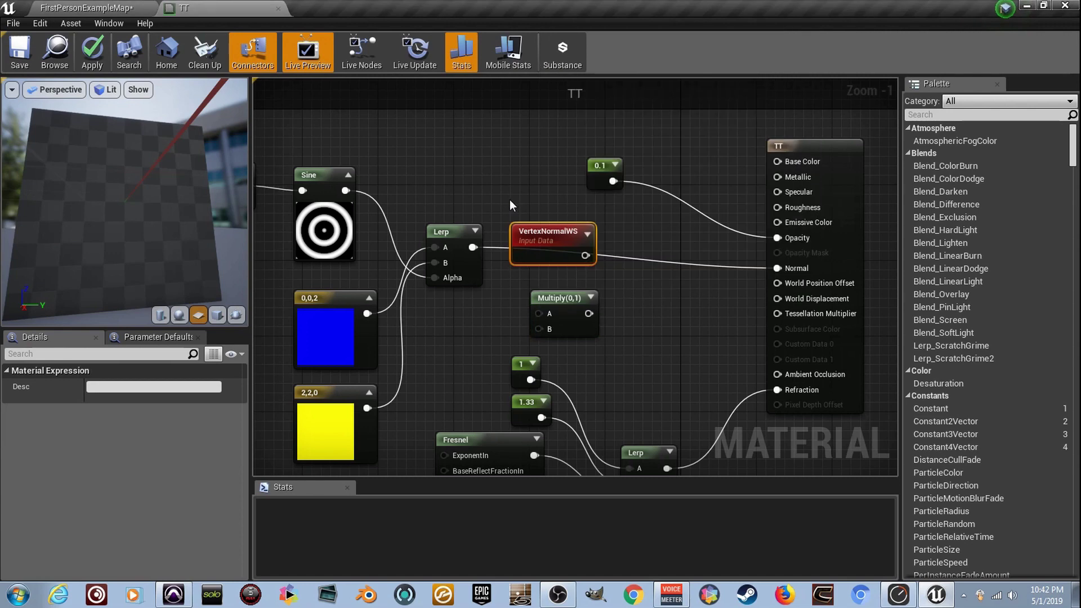
{"action": "left_click_drag", "start_coordinate": [585, 255], "coordinate": [535, 313]}
{"action": "left_click", "coordinate": [552, 277]}
{"action": "left_click_drag", "start_coordinate": [585, 255], "coordinate": [539, 314]}
Move the 0.1 constant and the VertexNormalWS node higher, and connect the Sine output to the Multiply node's B input.
{"action": "left_click_drag", "start_coordinate": [610, 176], "coordinate": [667, 157]}
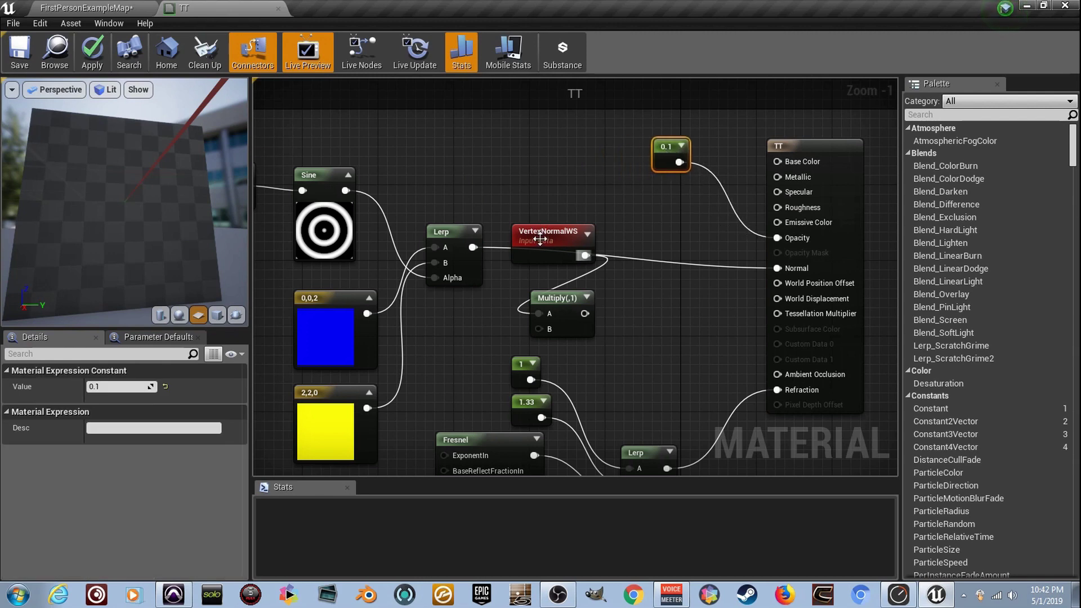
{"action": "left_click_drag", "start_coordinate": [540, 242], "coordinate": [539, 183]}
{"action": "right_click_drag", "start_coordinate": [535, 271], "coordinate": [549, 244]}
{"action": "scroll", "coordinate": [581, 286], "scroll_direction": "up", "scroll_amount": 1}
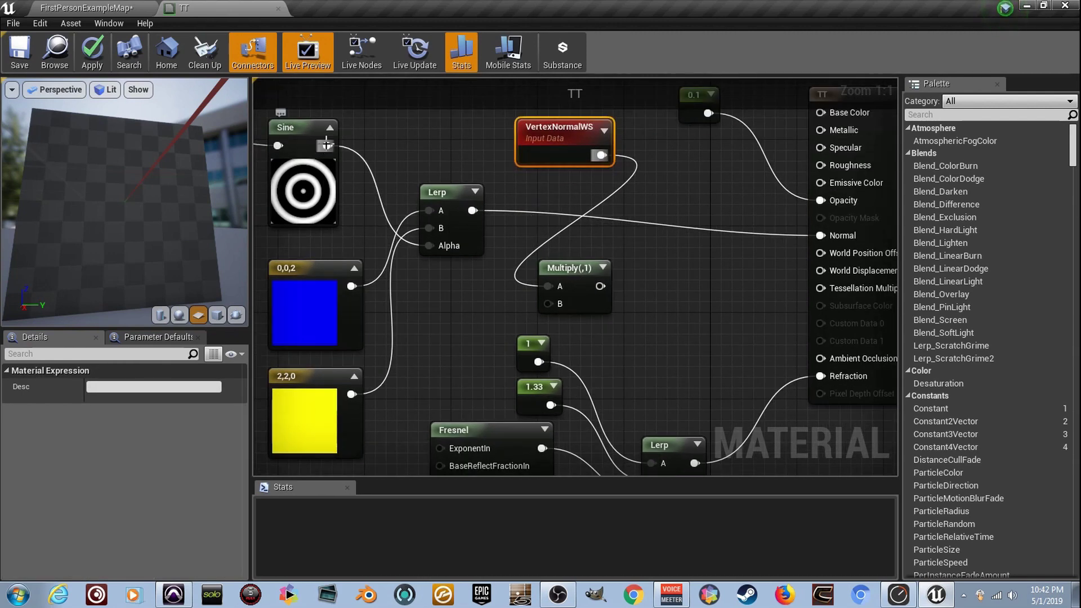
{"action": "left_click_drag", "start_coordinate": [326, 145], "coordinate": [548, 303]}
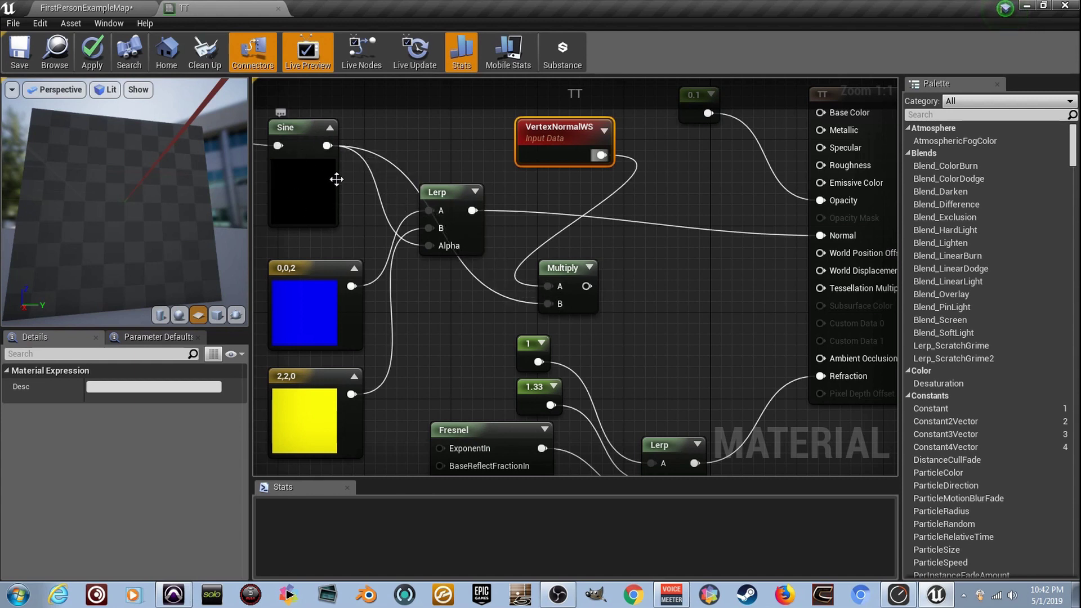
{"action": "right_click_drag", "start_coordinate": [621, 291], "coordinate": [567, 291]}
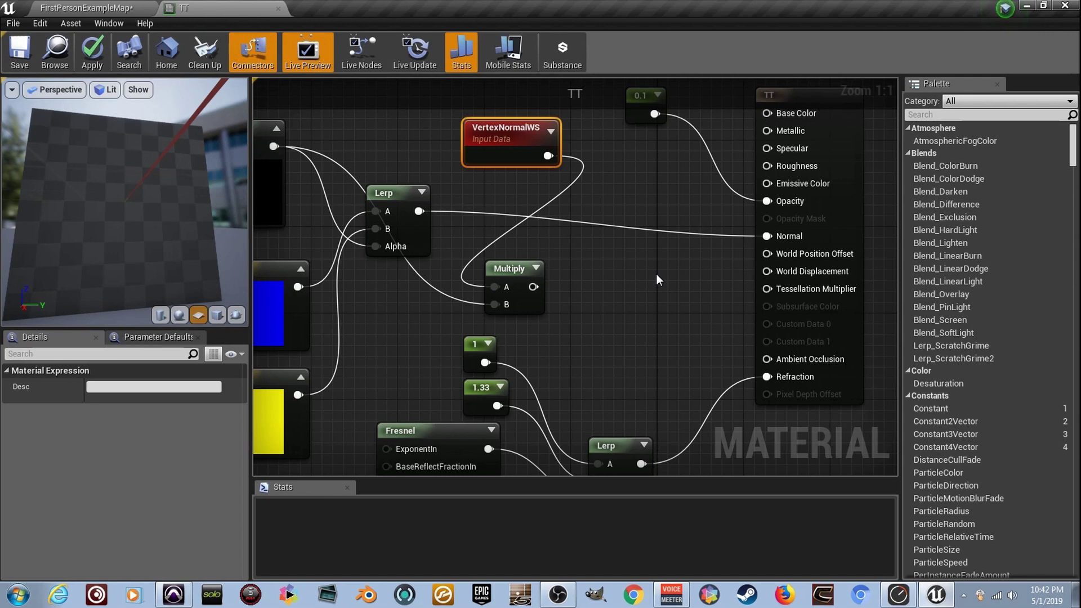
Add a second Multiply node with the first Multiply's output in A and a new constant of 5 in B.
{"action": "right_click_drag", "start_coordinate": [318, 202], "coordinate": [380, 216]}
{"action": "right_click_drag", "start_coordinate": [646, 231], "coordinate": [544, 228]}
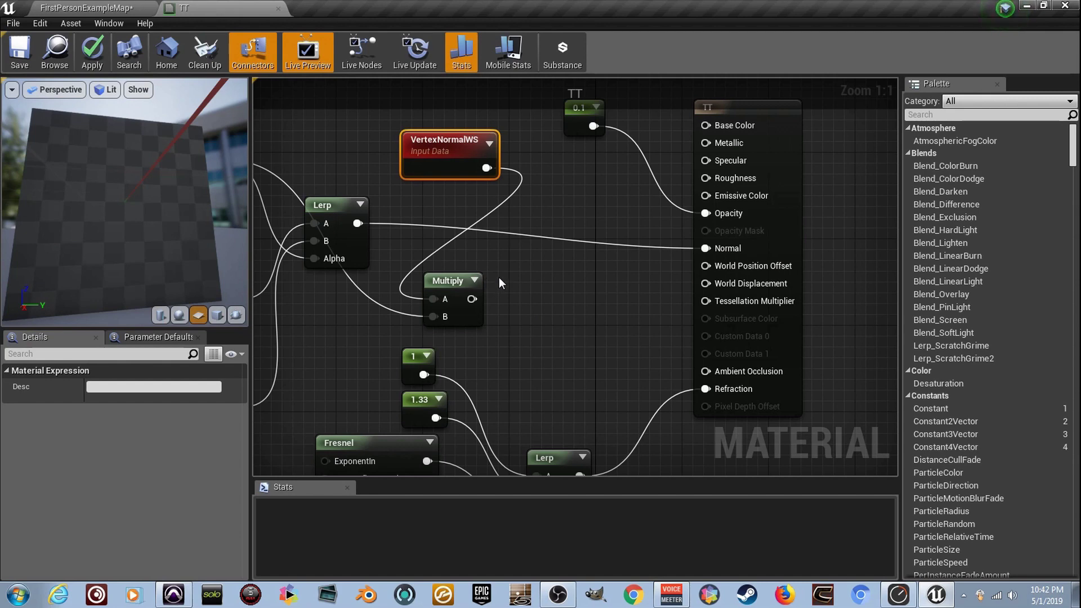
{"action": "left_click", "coordinate": [542, 279]}
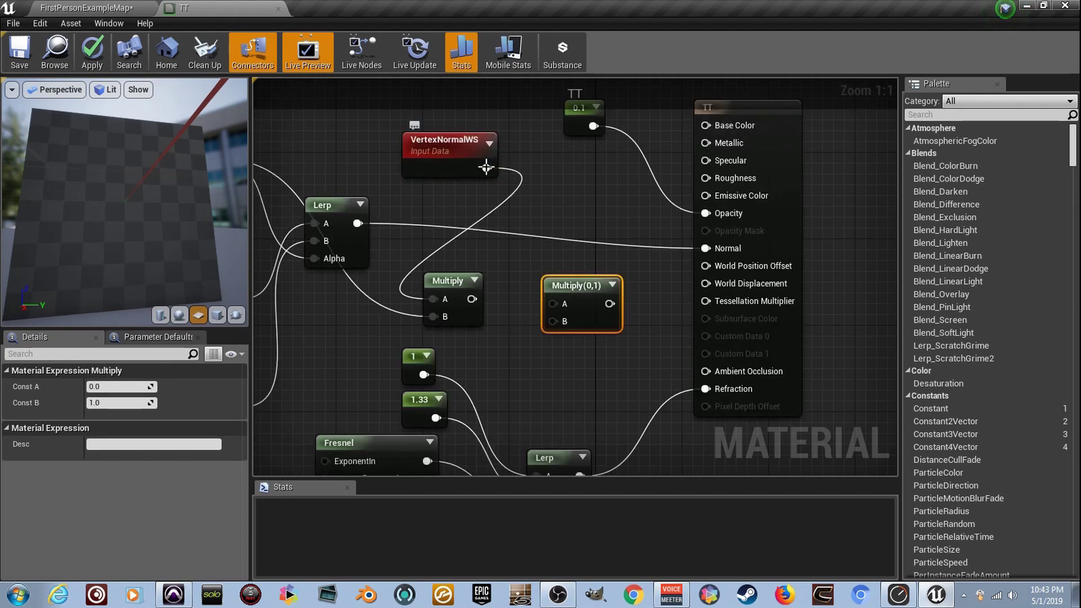
{"action": "left_click_drag", "start_coordinate": [552, 305], "coordinate": [553, 304]}
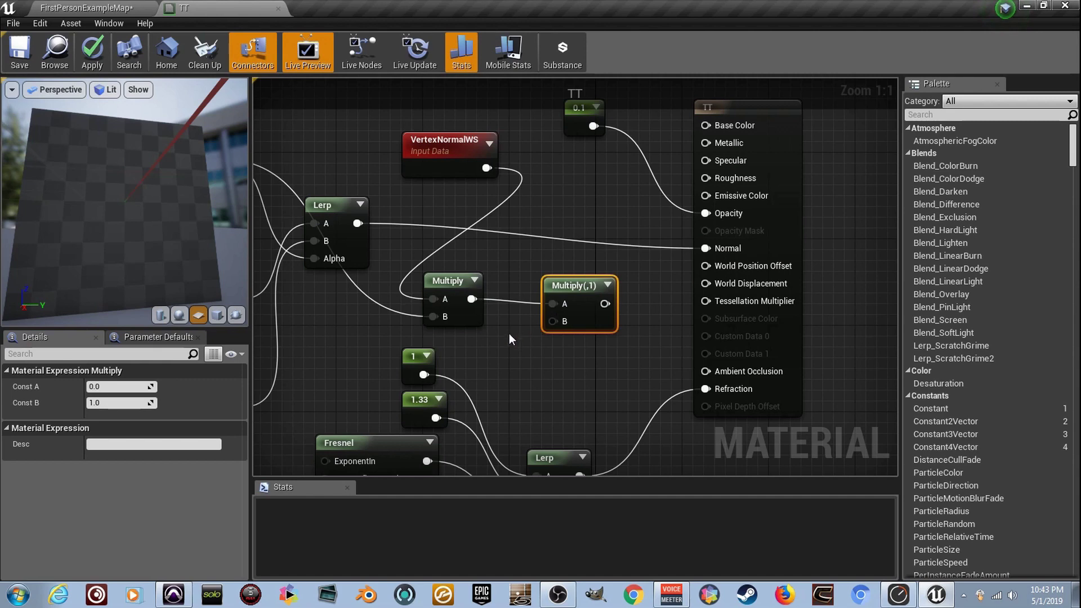
{"action": "left_click", "coordinate": [498, 342]}
{"action": "left_click_drag", "start_coordinate": [522, 368], "coordinate": [552, 321]}
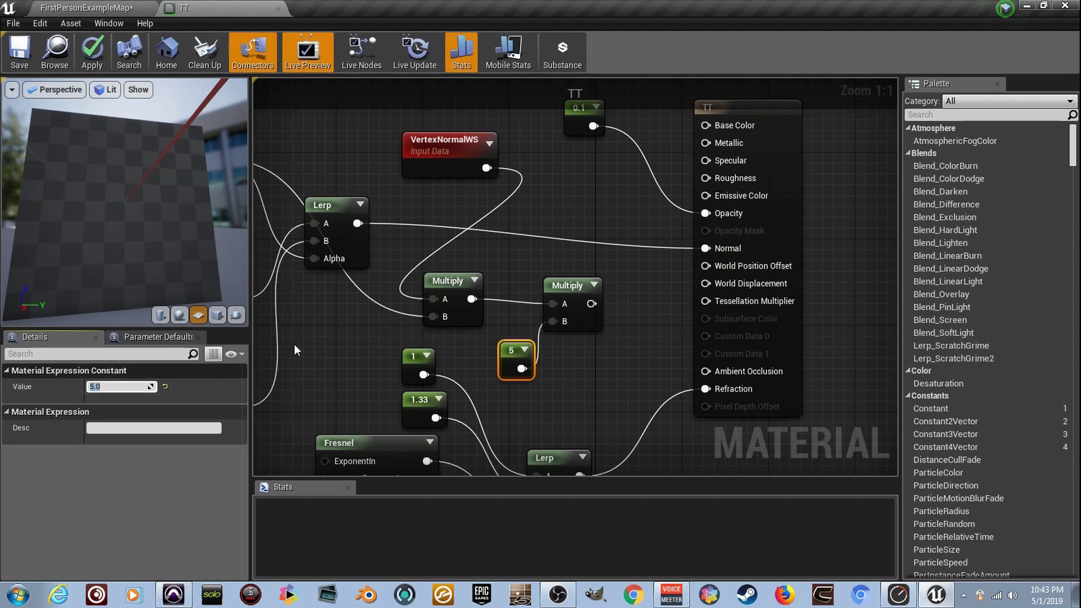
Connect the second Multiply's output to the World Displacement input of the TT output node.
{"action": "left_click_drag", "start_coordinate": [590, 304], "coordinate": [708, 288]}
{"action": "right_click_drag", "start_coordinate": [721, 309], "coordinate": [568, 310]}
{"action": "left_click_drag", "start_coordinate": [627, 325], "coordinate": [661, 337]}
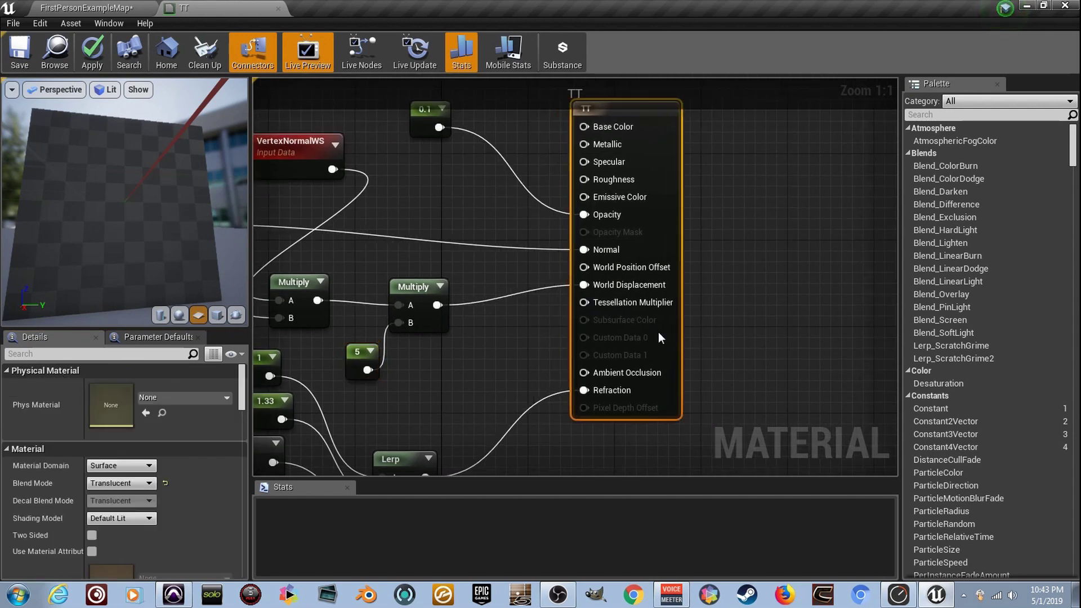
Add a constant connected to the TT node's Tessellation Multiplier input and set its value to 5.
{"action": "key", "text": "1"}
{"action": "left_click", "coordinate": [495, 322]}
{"action": "left_click_drag", "start_coordinate": [515, 343], "coordinate": [584, 302]}
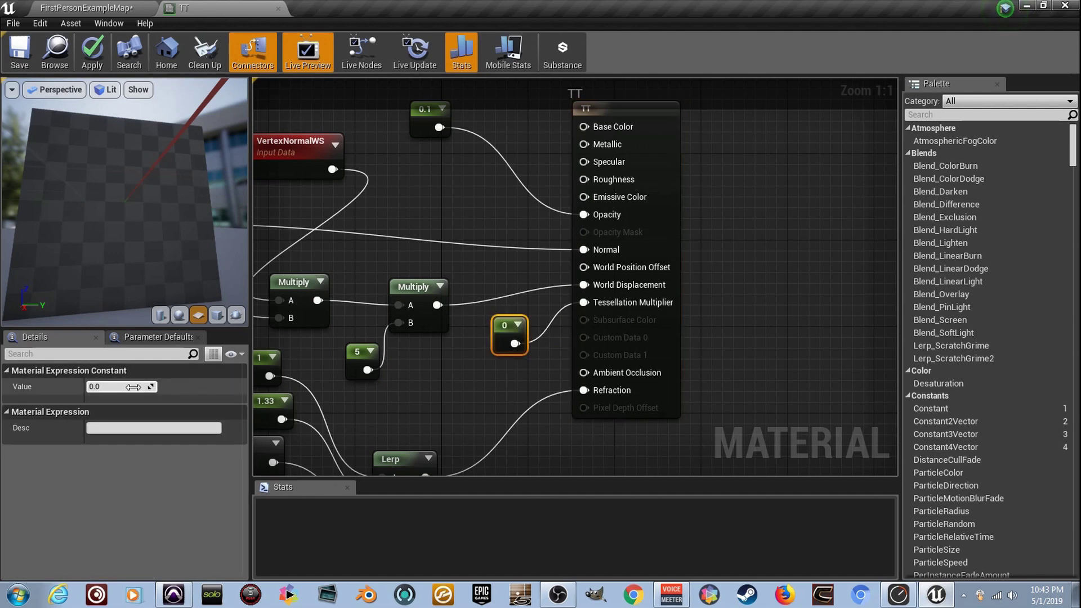
{"action": "type", "text": "58"}
{"action": "key", "text": "Return"}
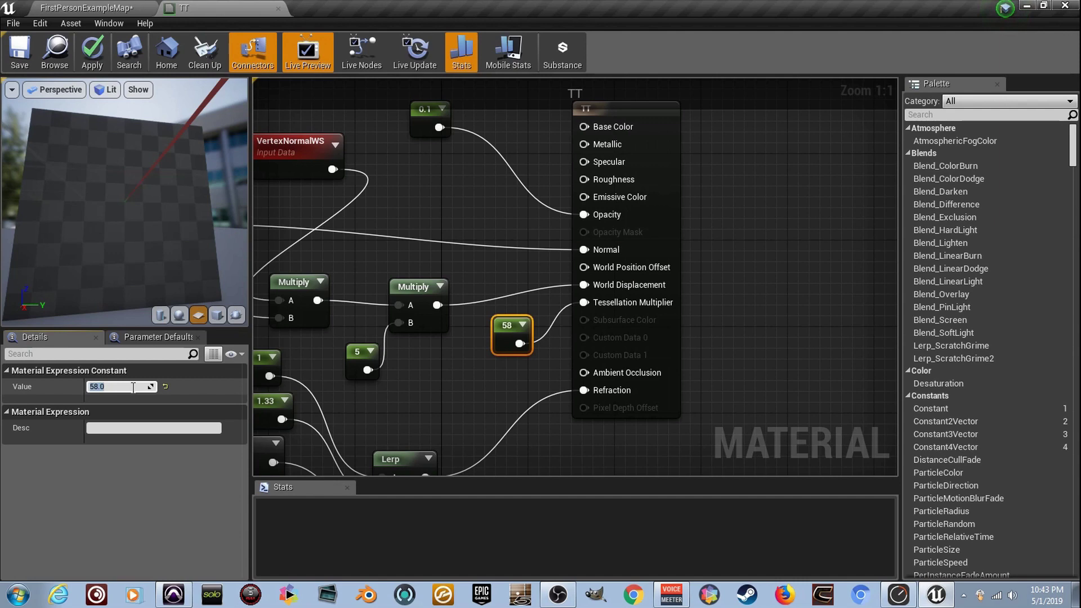
{"action": "key", "text": "Return"}
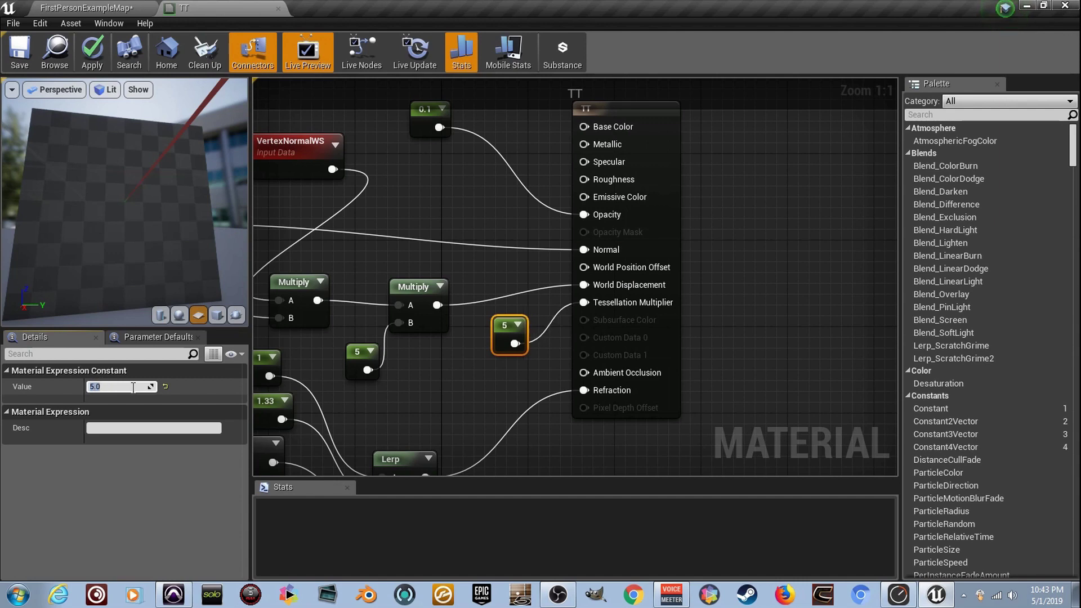
Save the TT material with its displacement and tessellation network.
{"action": "scroll", "coordinate": [420, 334], "scroll_direction": "down", "scroll_amount": 3}
{"action": "right_click_drag", "start_coordinate": [425, 331], "coordinate": [664, 293]}
{"action": "scroll", "coordinate": [608, 290], "scroll_direction": "down", "scroll_amount": 7}
{"action": "scroll", "coordinate": [484, 262], "scroll_direction": "up", "scroll_amount": 5}
{"action": "scroll", "coordinate": [518, 270], "scroll_direction": "down", "scroll_amount": 2}
{"action": "scroll", "coordinate": [450, 219], "scroll_direction": "up", "scroll_amount": 1}
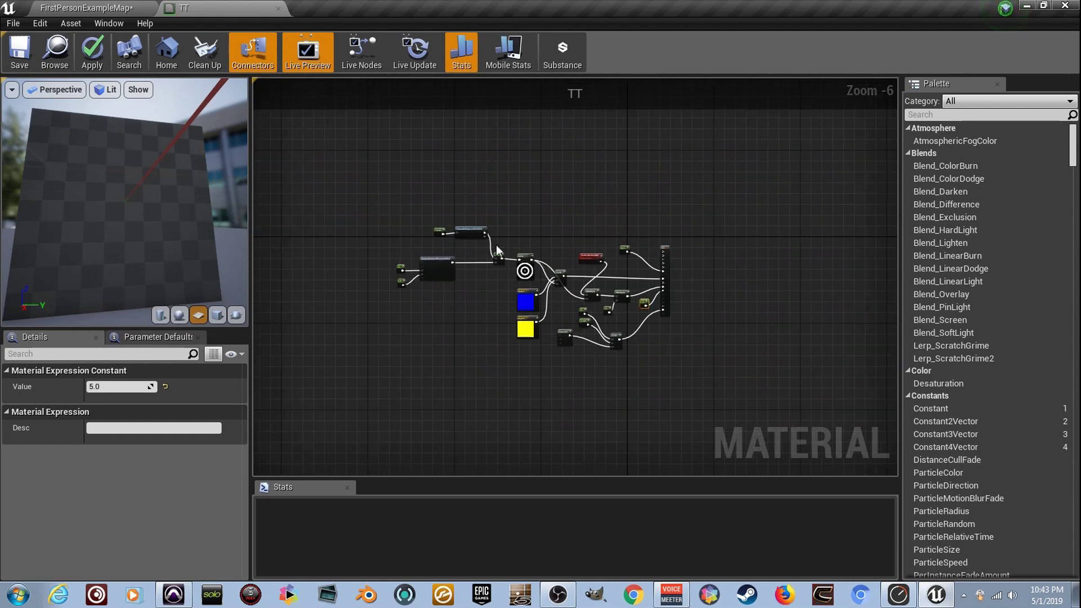
{"action": "left_click", "coordinate": [19, 57]}
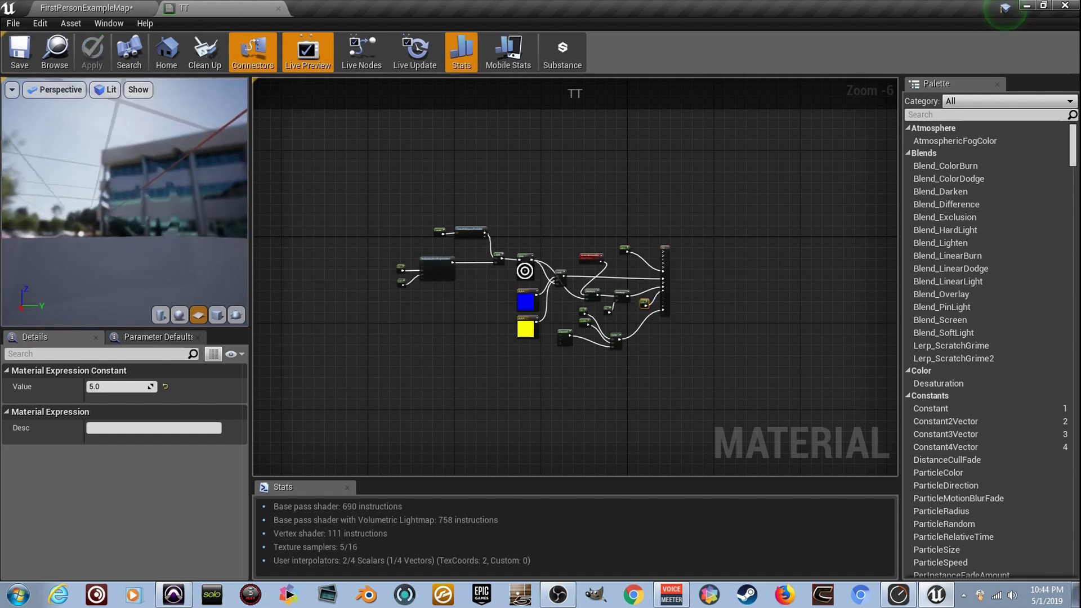
{"action": "mouse_move", "coordinate": [137, 147]}
{"action": "left_mouse_down"}
{"action": "mouse_move", "coordinate": [186, 148]}
{"action": "mouse_move", "coordinate": [157, 151]}
{"action": "left_mouse_up"}
Return to the FirstPersonExampleMap level and examine the displaced ripple on the floor plane from several angles.
{"action": "left_click", "coordinate": [103, 10]}
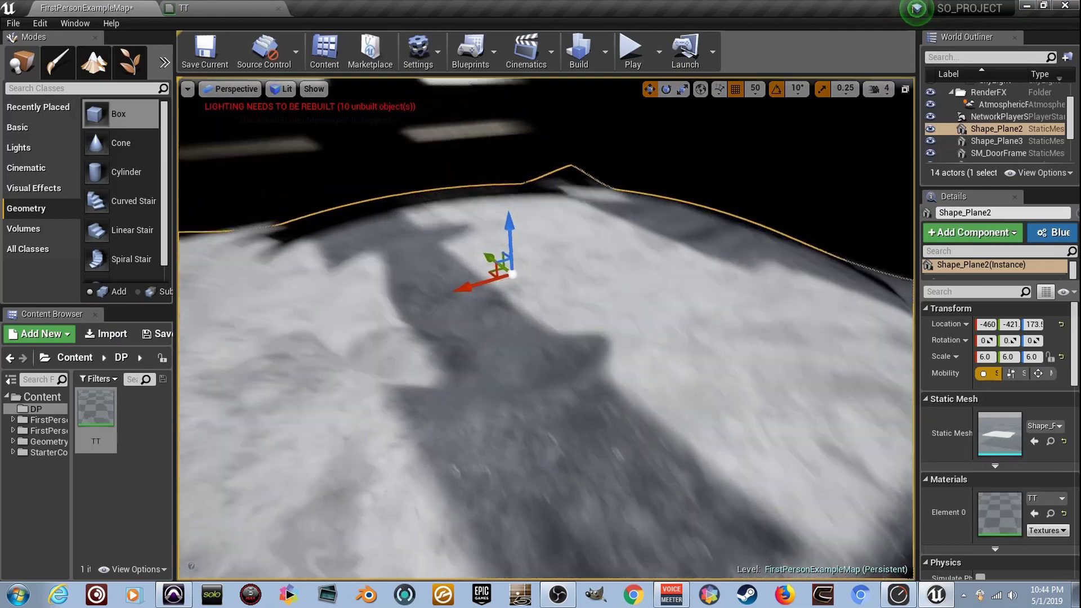
{"action": "right_click_drag", "start_coordinate": [545, 328], "coordinate": [459, 166]}
{"action": "key", "text": "g"}
{"action": "right_click_drag", "start_coordinate": [578, 265], "coordinate": [611, 294]}
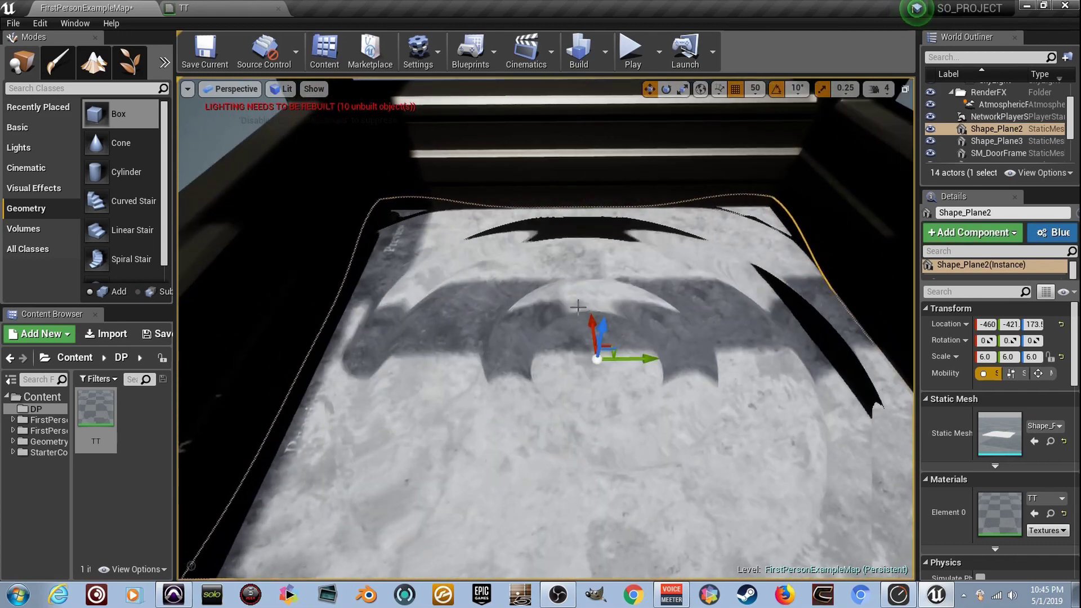
{"action": "right_click_drag", "start_coordinate": [578, 308], "coordinate": [687, 324]}
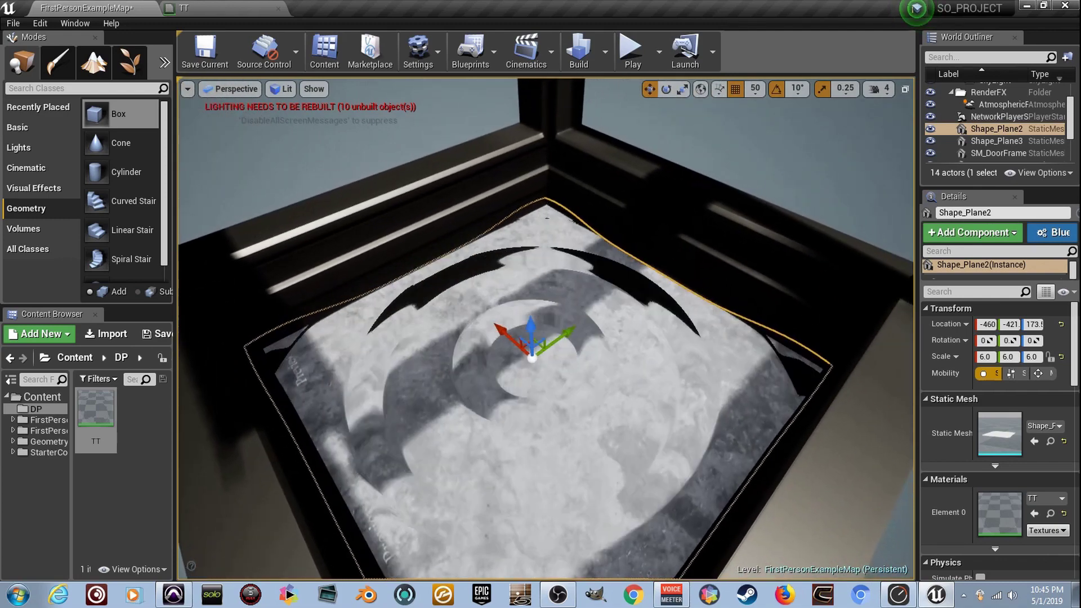
{"action": "right_click_drag", "start_coordinate": [686, 323], "coordinate": [777, 324]}
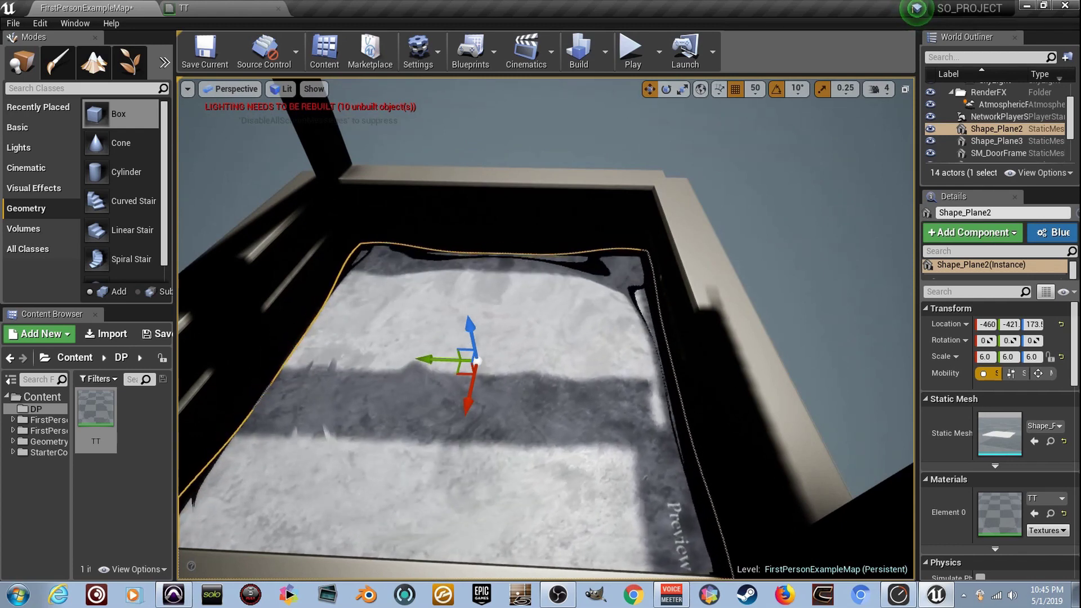
{"action": "right_click_drag", "start_coordinate": [630, 299], "coordinate": [476, 293]}
{"action": "right_click_drag", "start_coordinate": [546, 328], "coordinate": [450, 377]}
{"action": "right_click_drag", "start_coordinate": [598, 296], "coordinate": [630, 291]}
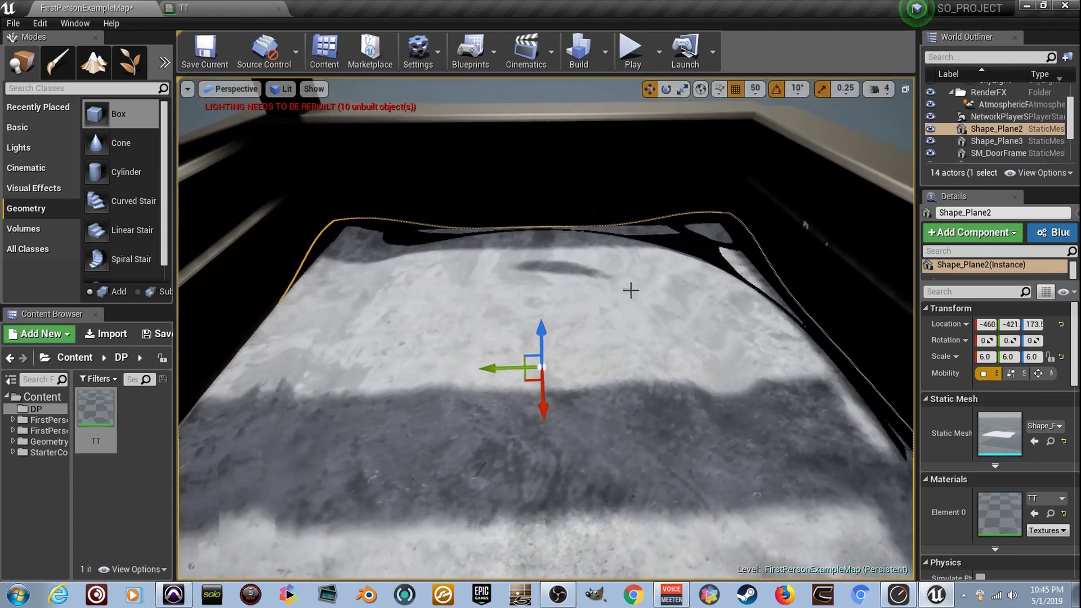